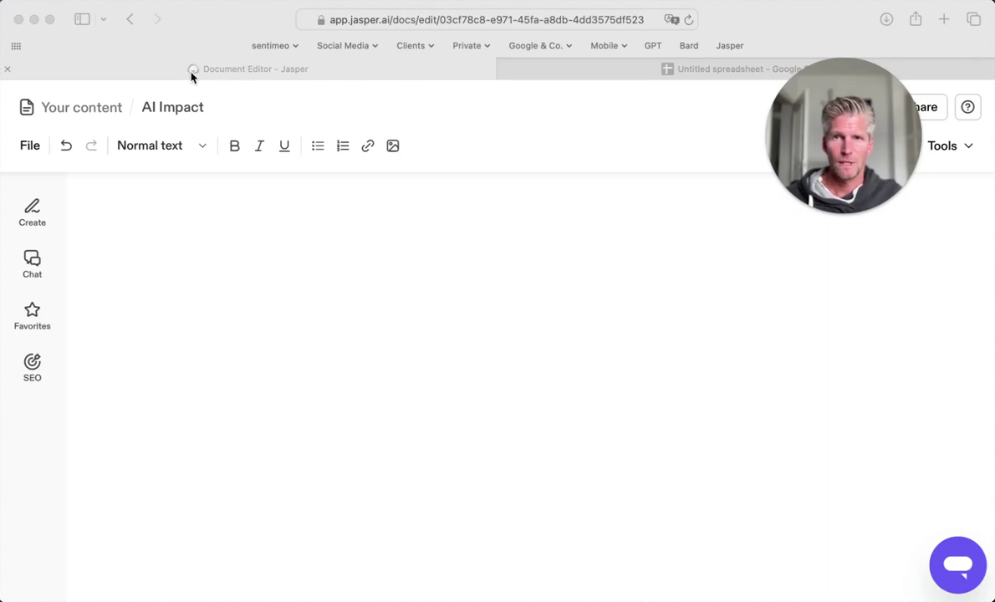
Ask Jasper for 30 little-known AI facts, one short sentence each, with sources.
click(228, 76)
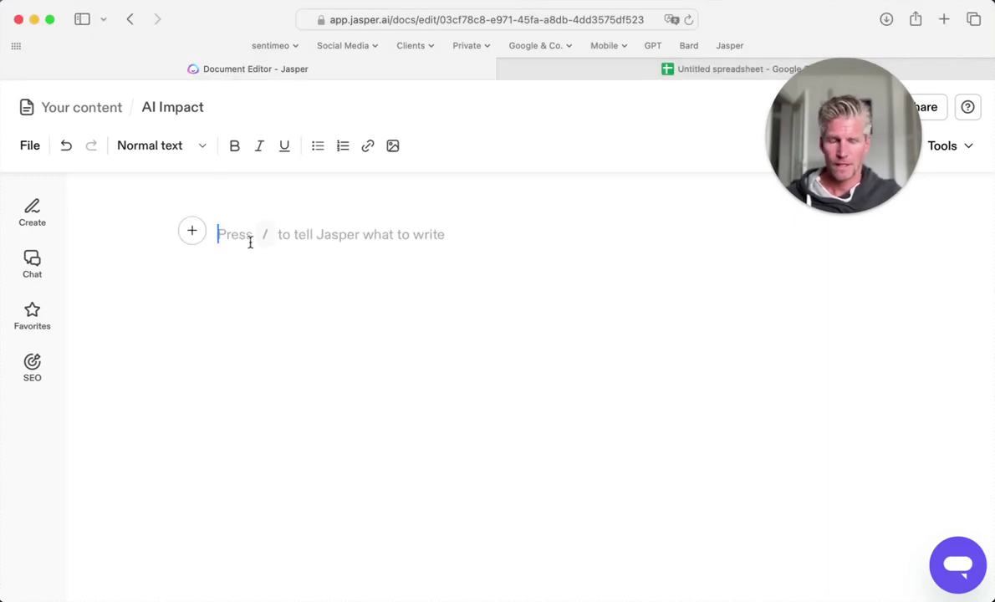
key(slash)
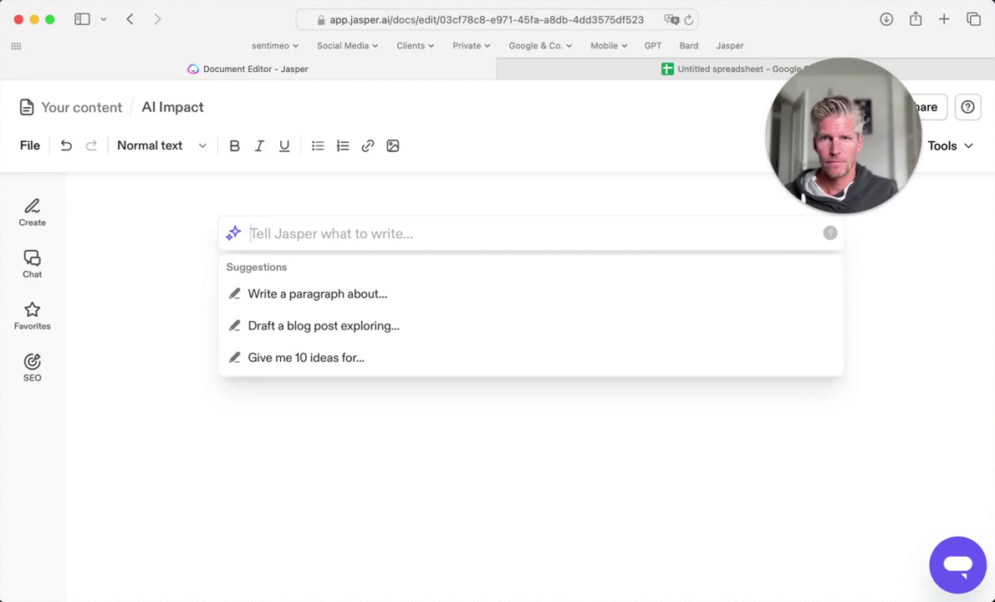
text(Write )
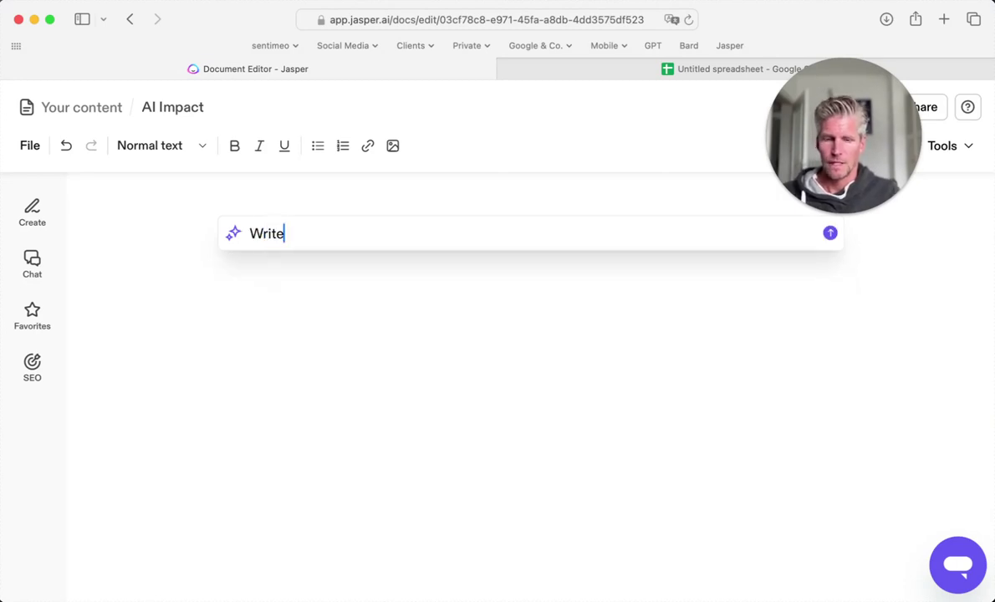
text(10 facts abo)
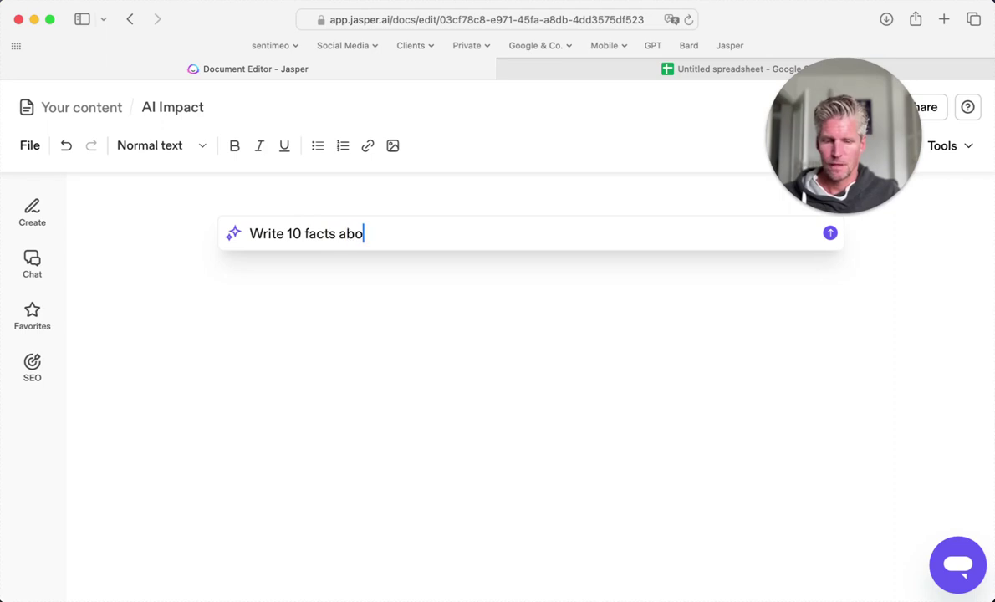
text(ut AI peo)
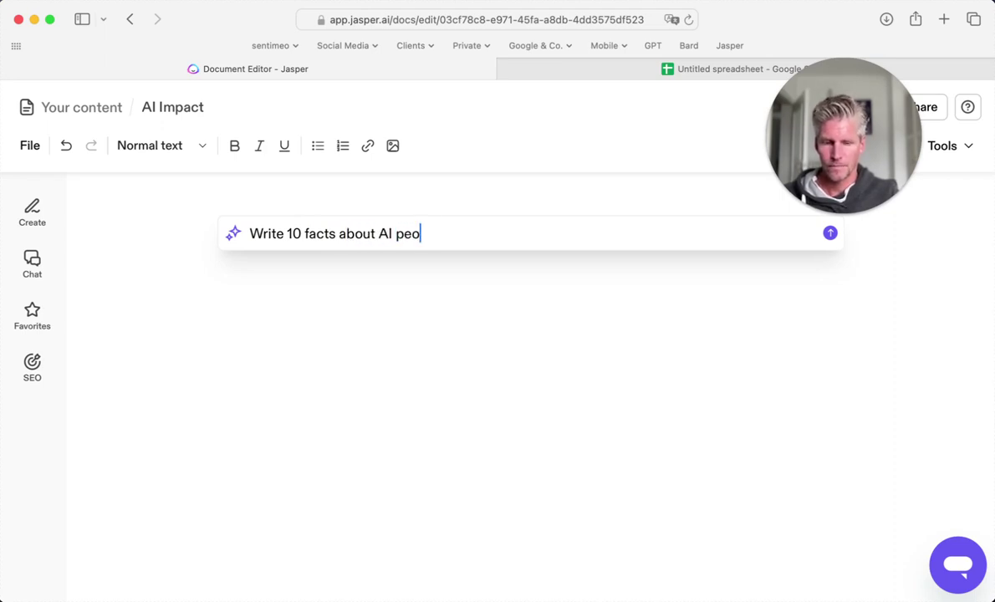
text(ple never k)
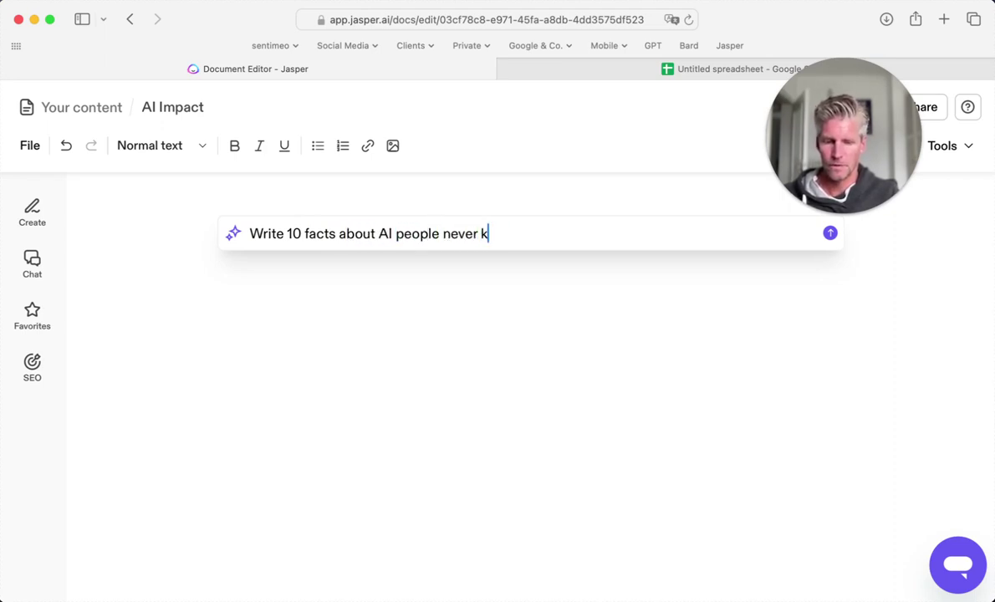
text(now. Write )
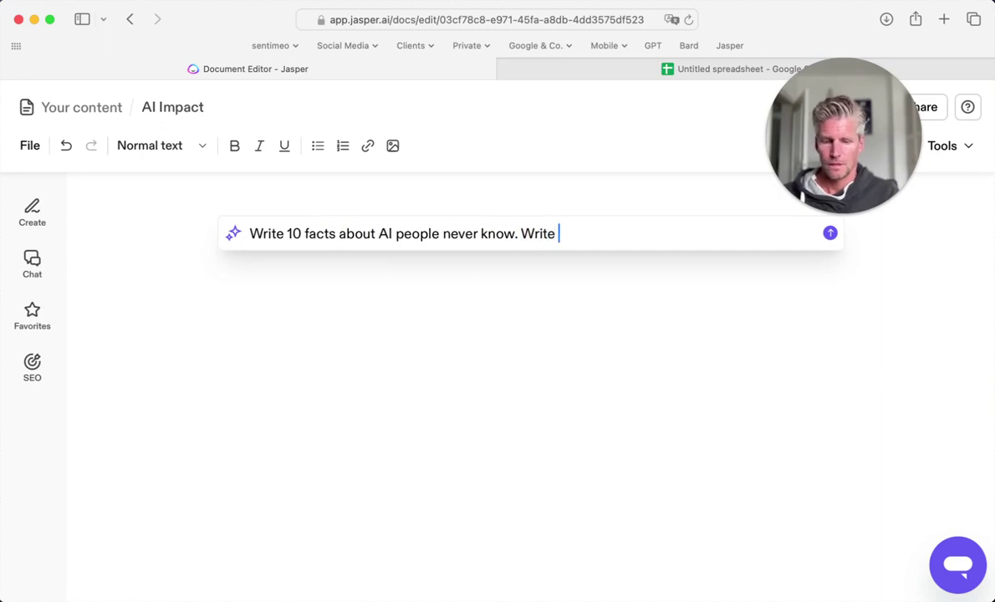
text(one short sentence)
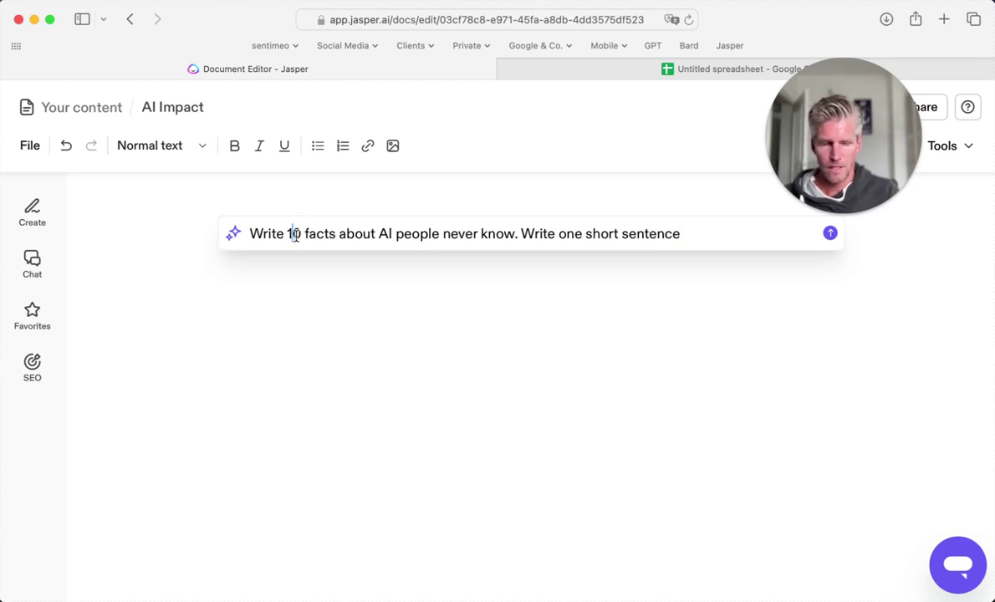
key(BackSpace)
text(3)
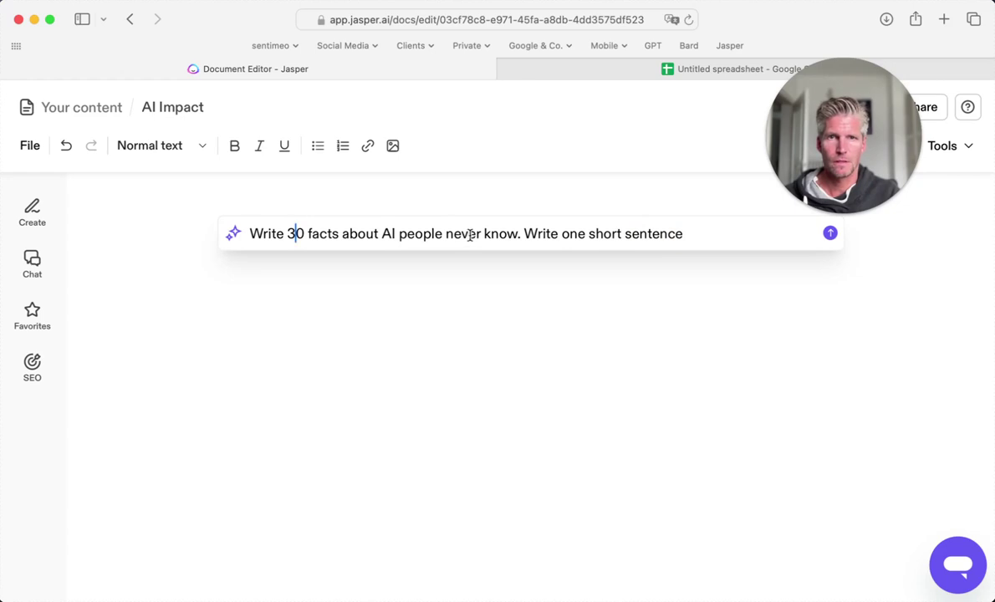
text(m)
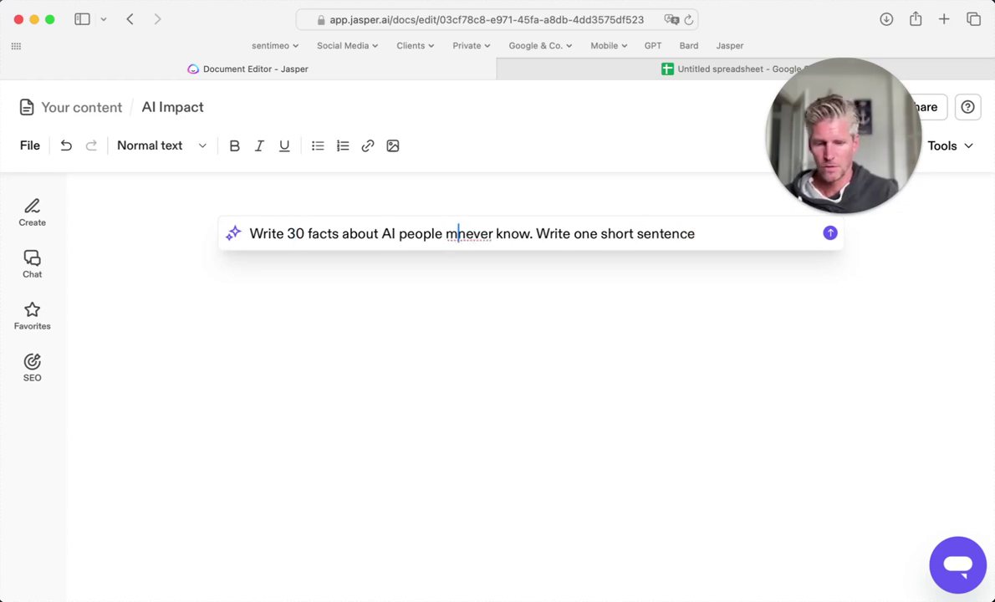
text(ight )
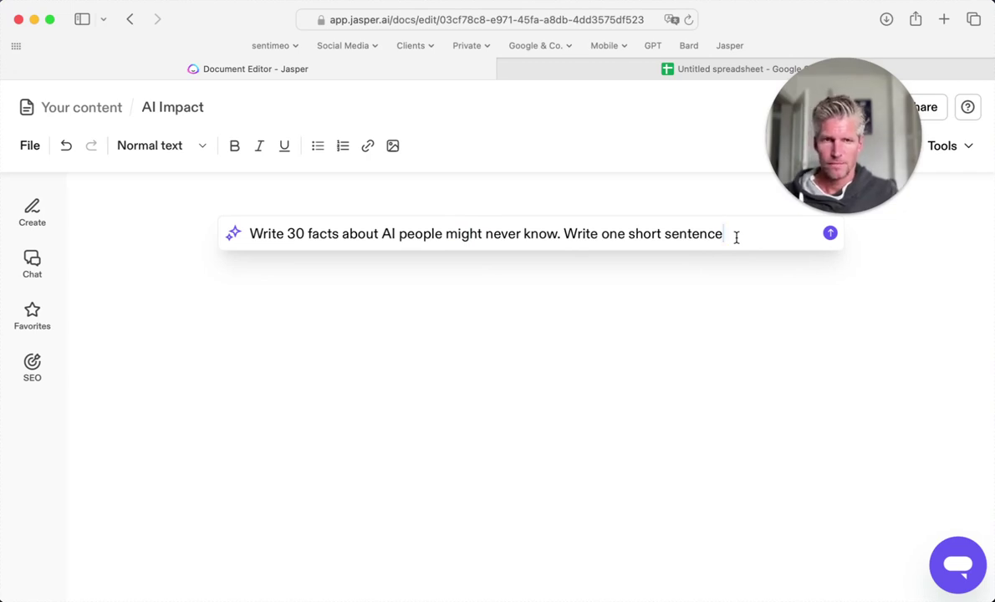
text( ea)
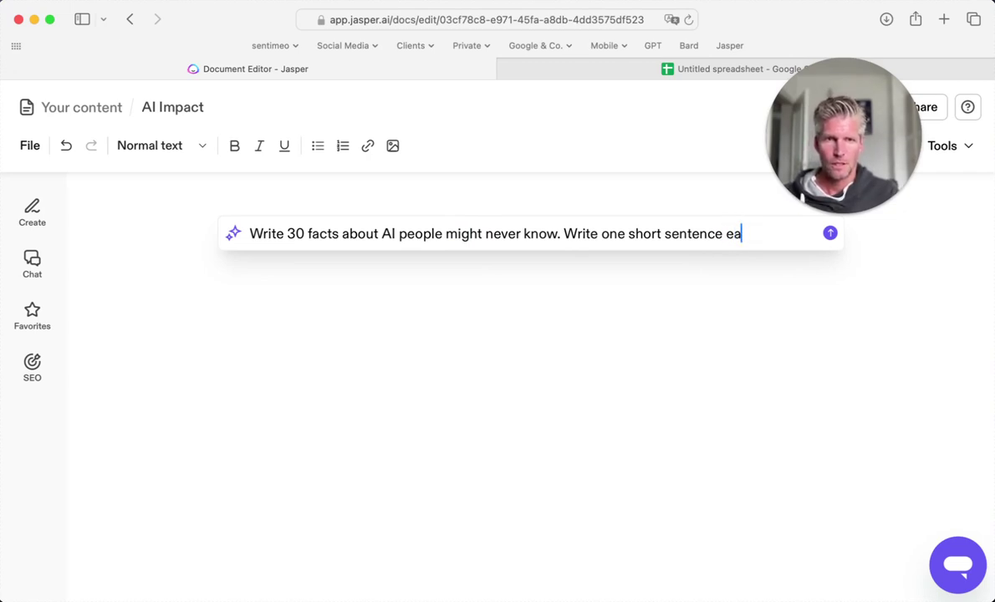
text(chfact. name)
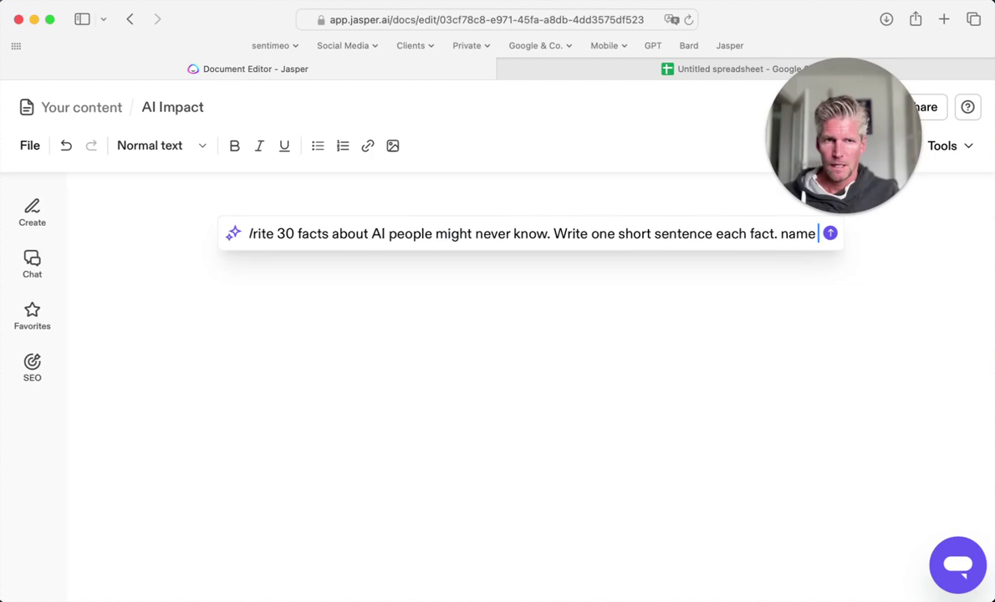
text( the)
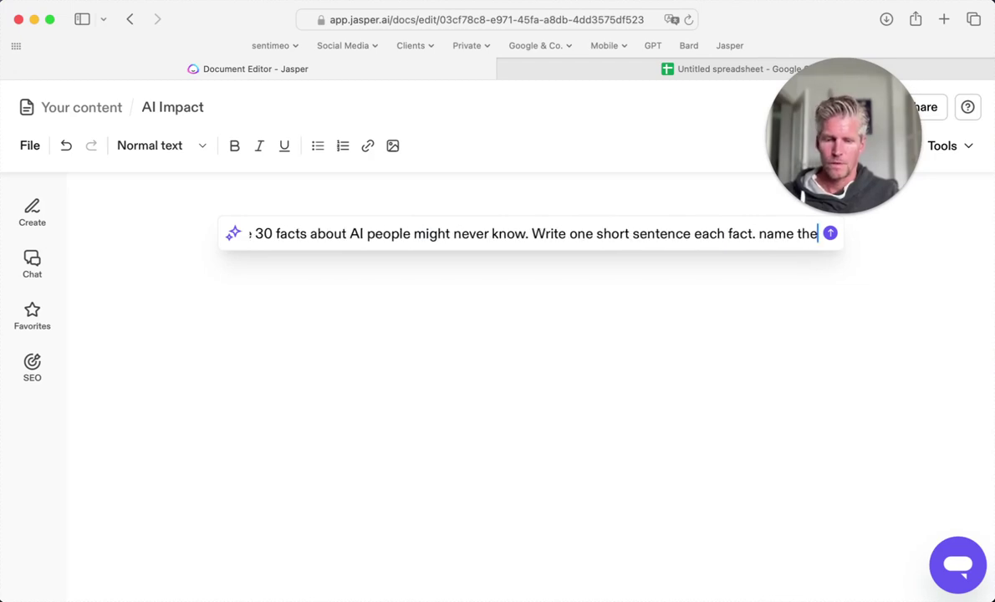
text( source )
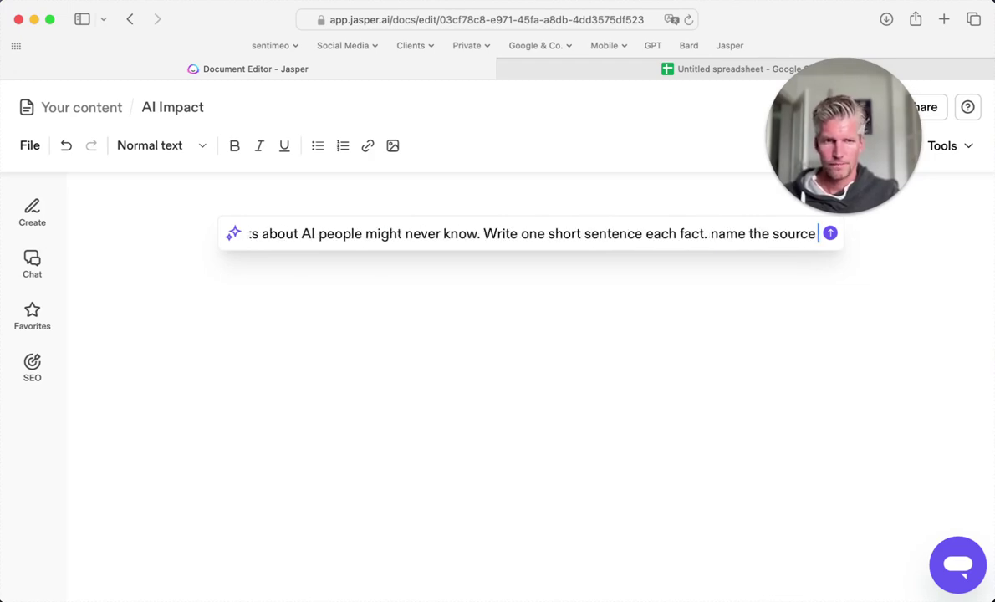
text(each fact )
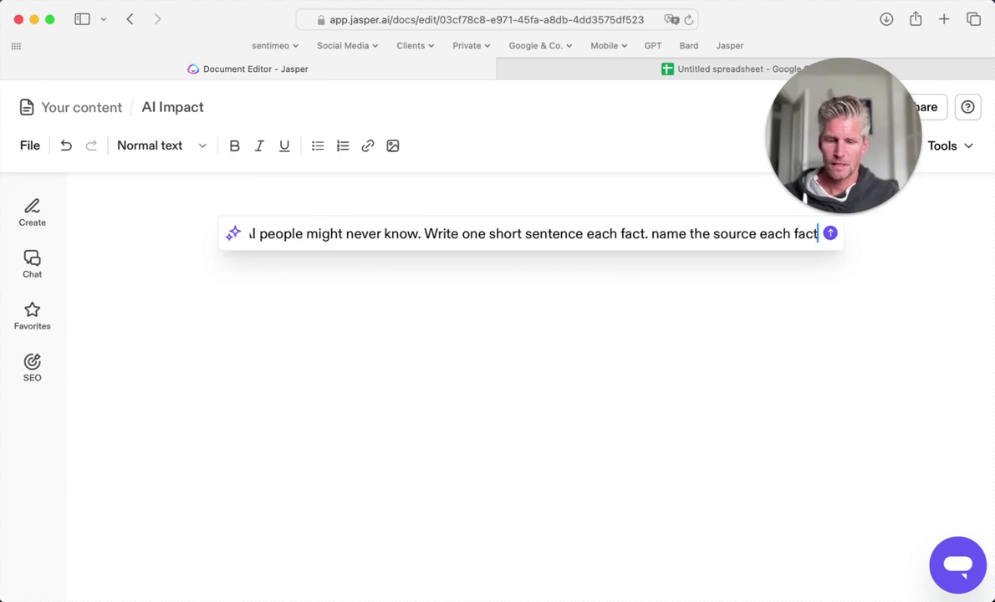
text(and write)
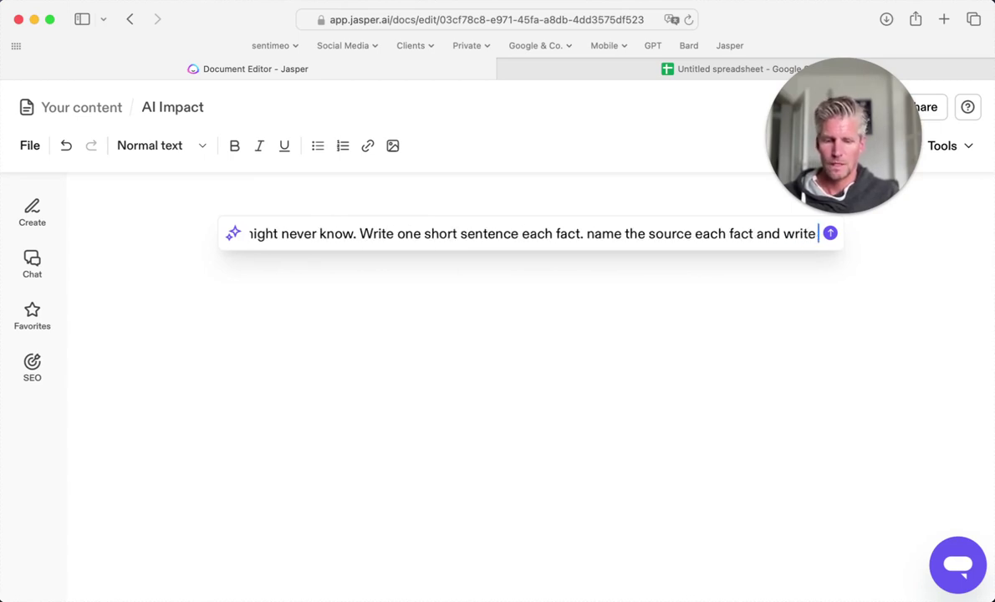
text( it below all)
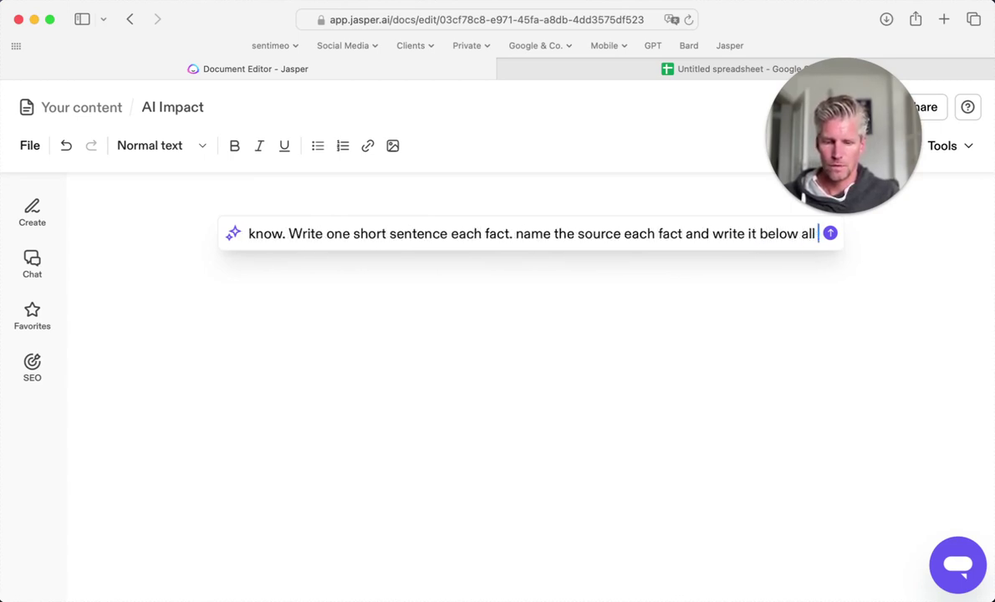
text( text.)
key(Return)
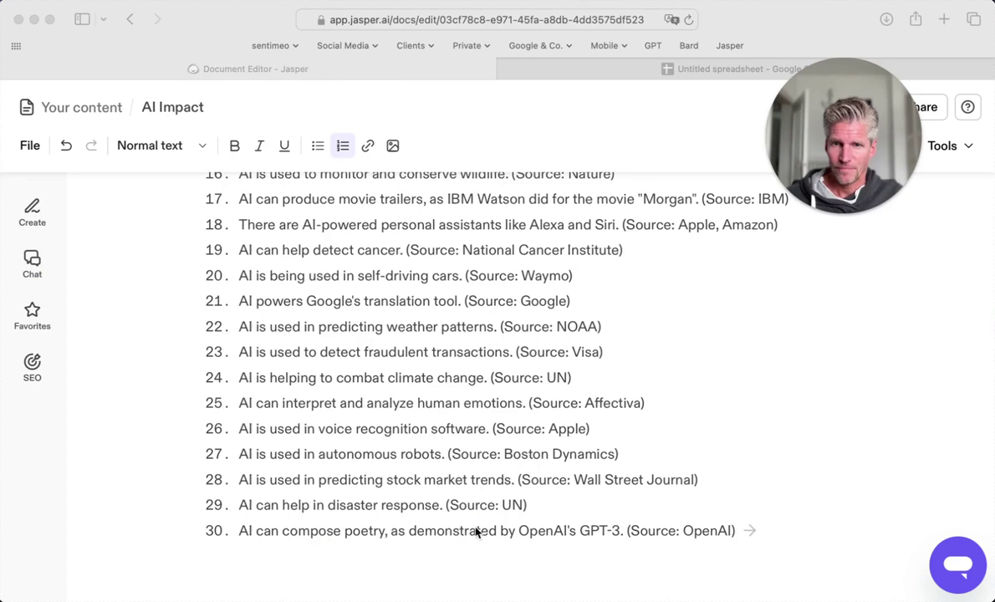
Copy all 30 generated AI facts and bring up the empty Untitled spreadsheet.
click(786, 532)
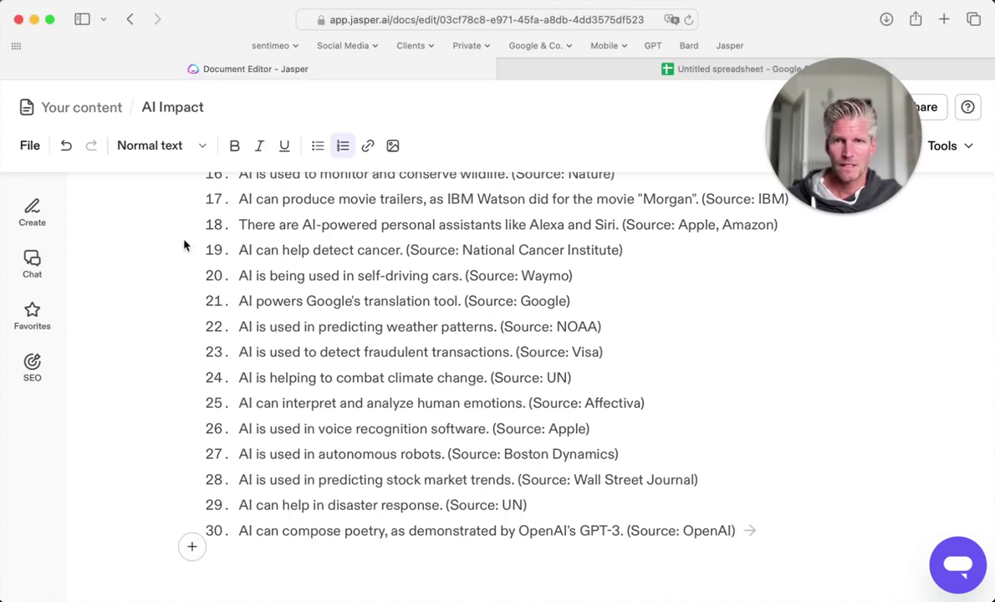
drag(769, 530, 164, 132)
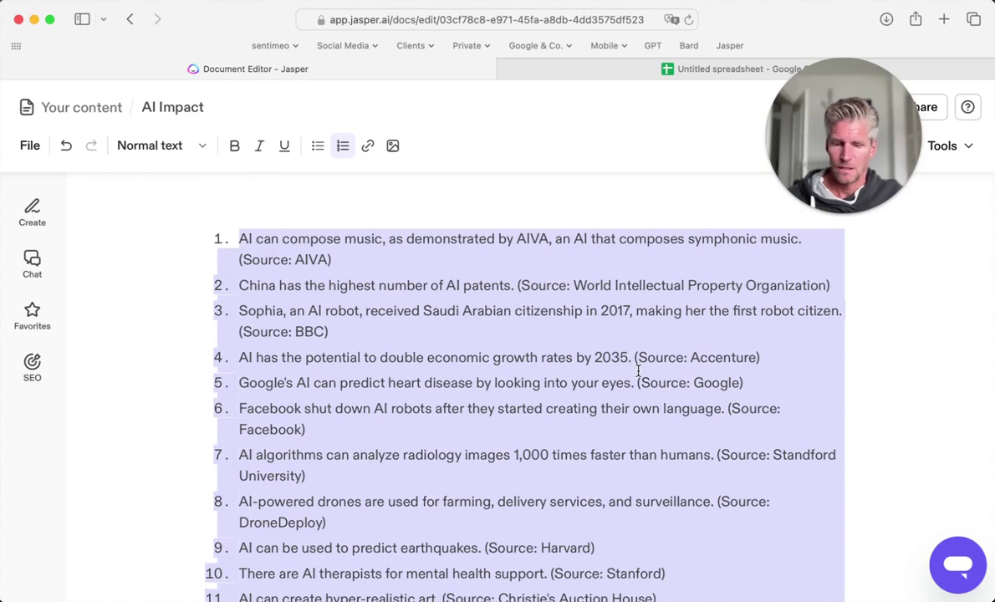
click(609, 66)
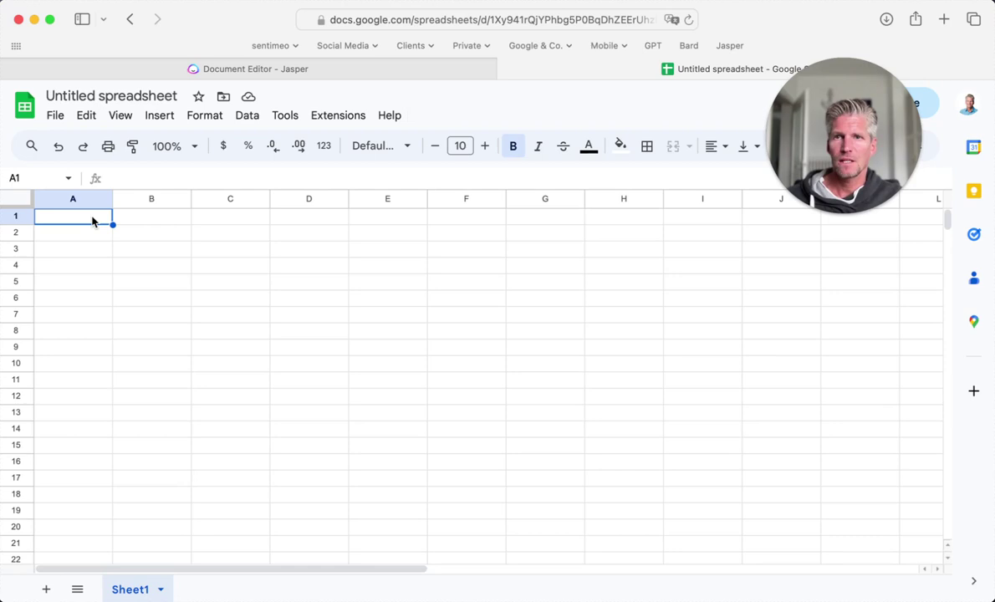
Paste the 30 facts as plain values into column A, one per row.
click(87, 116)
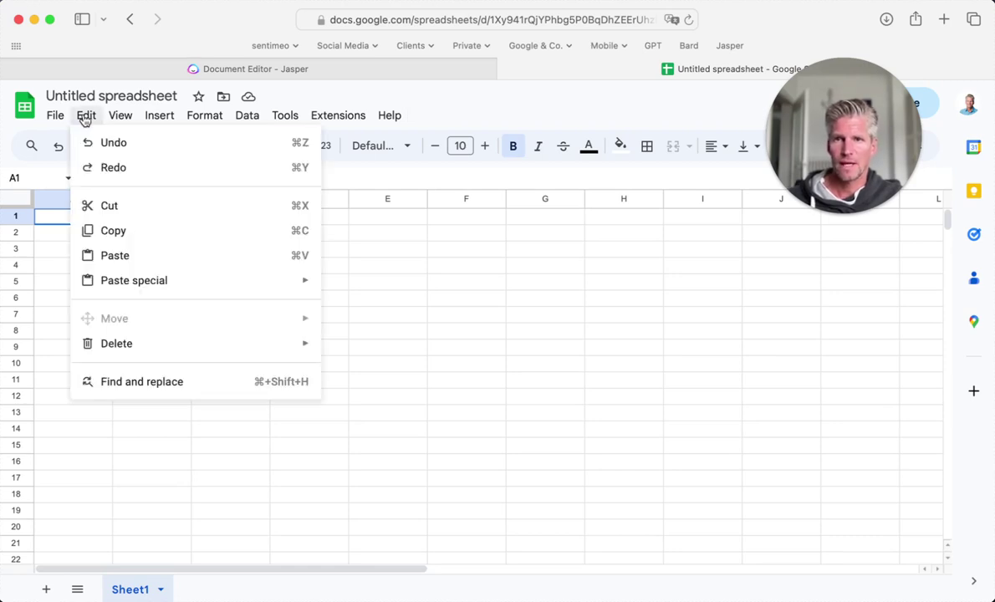
mouse_move(133, 281)
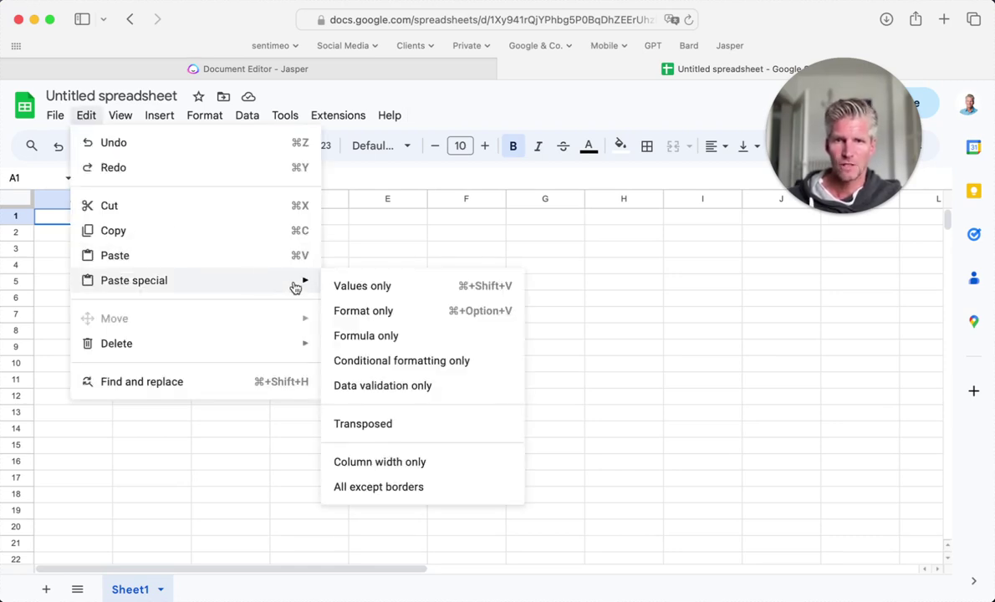
click(365, 291)
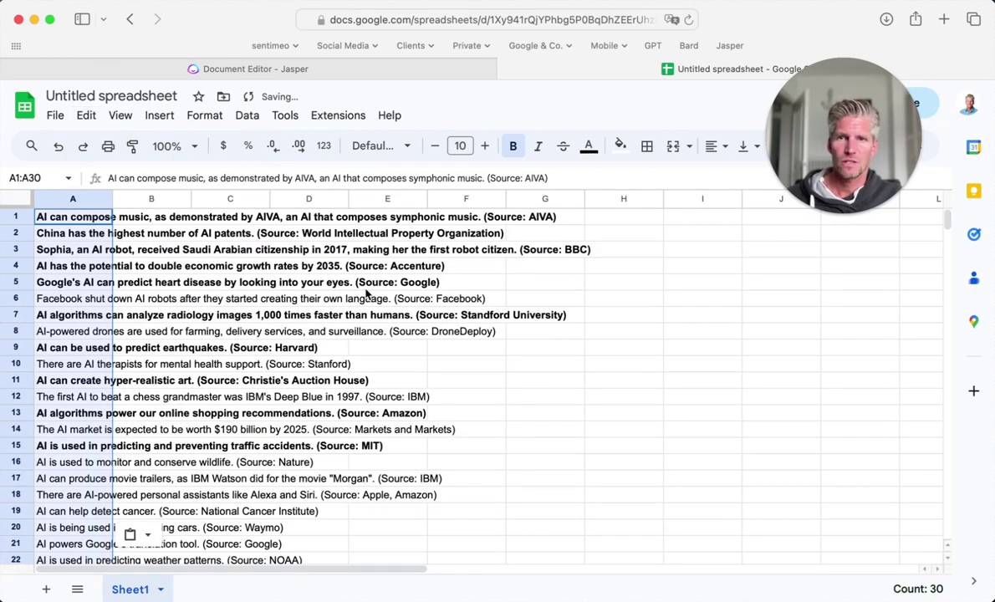
click(502, 427)
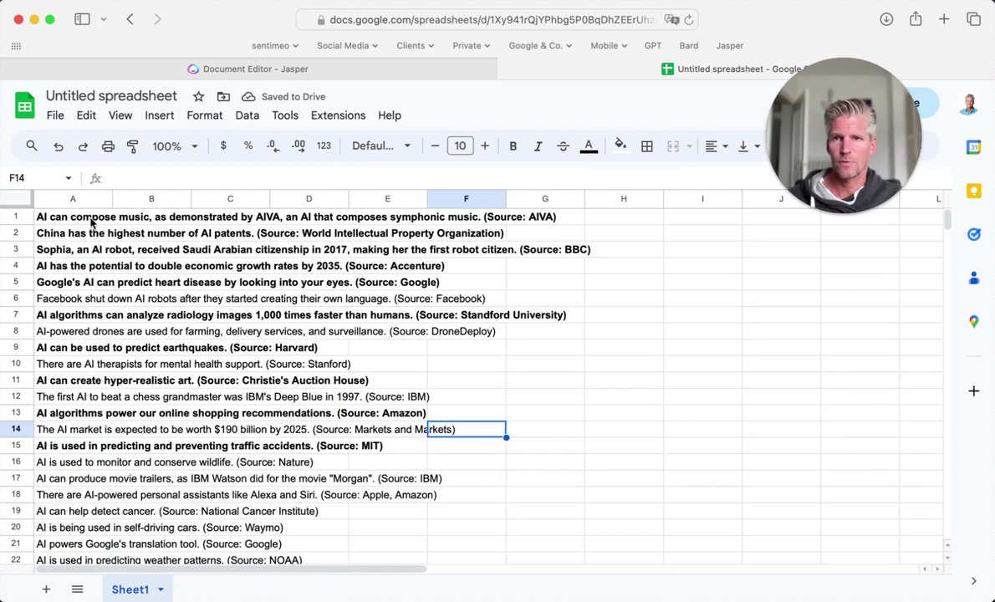
Download the sheet as 'Untitled spreadsheet - Sheet1.csv' into the Downloads folder.
click(55, 118)
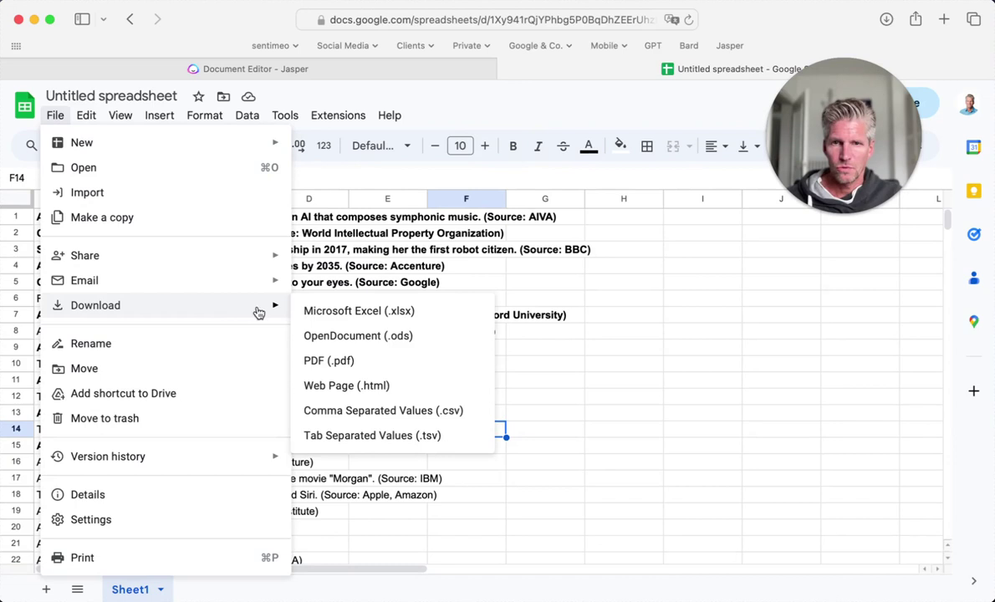
mouse_move(96, 306)
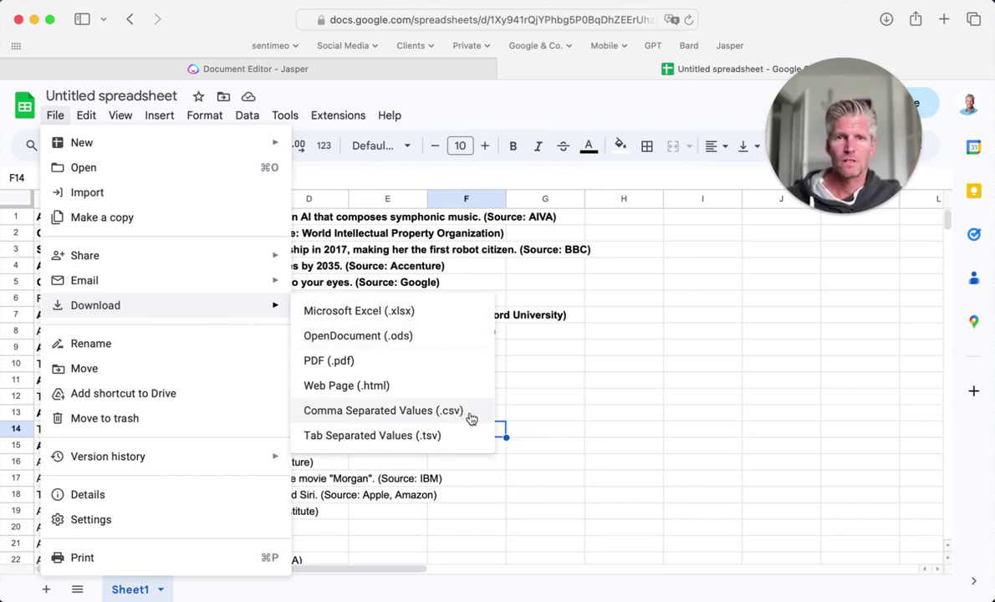
click(407, 417)
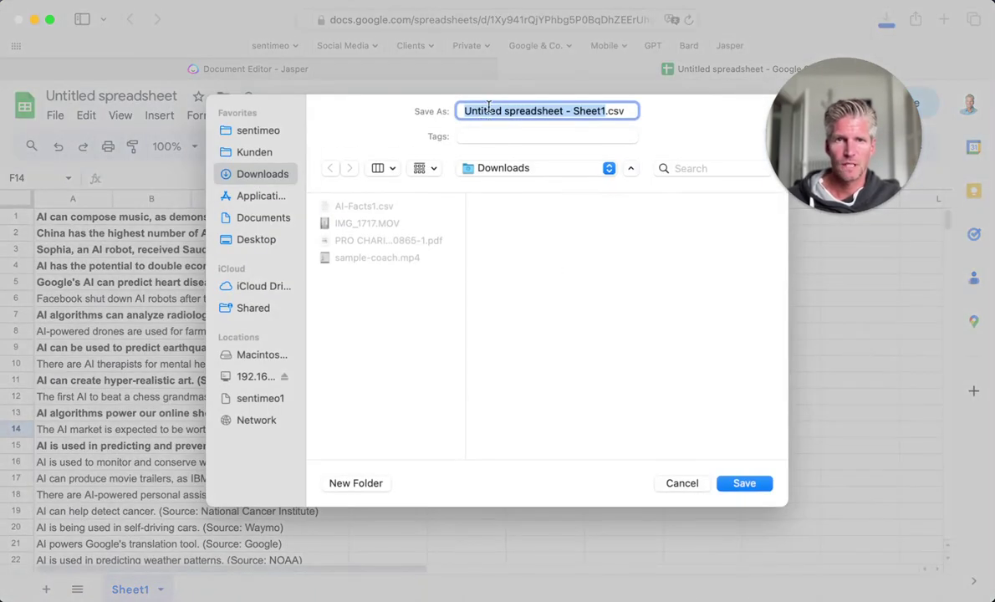
click(744, 485)
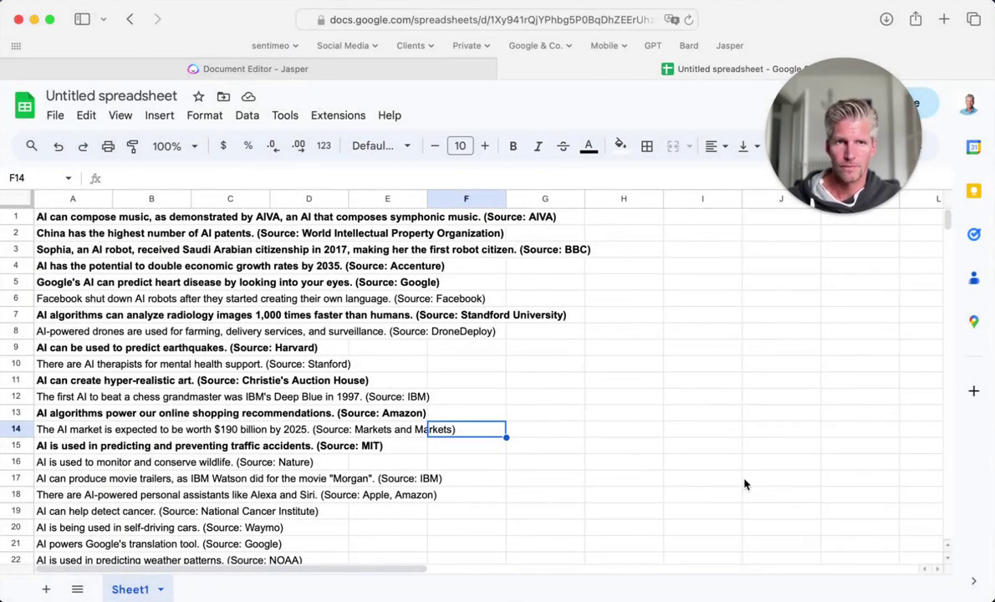
Switch to Canva and start a blank Instagram Post (Square) design.
key(super+Tab)
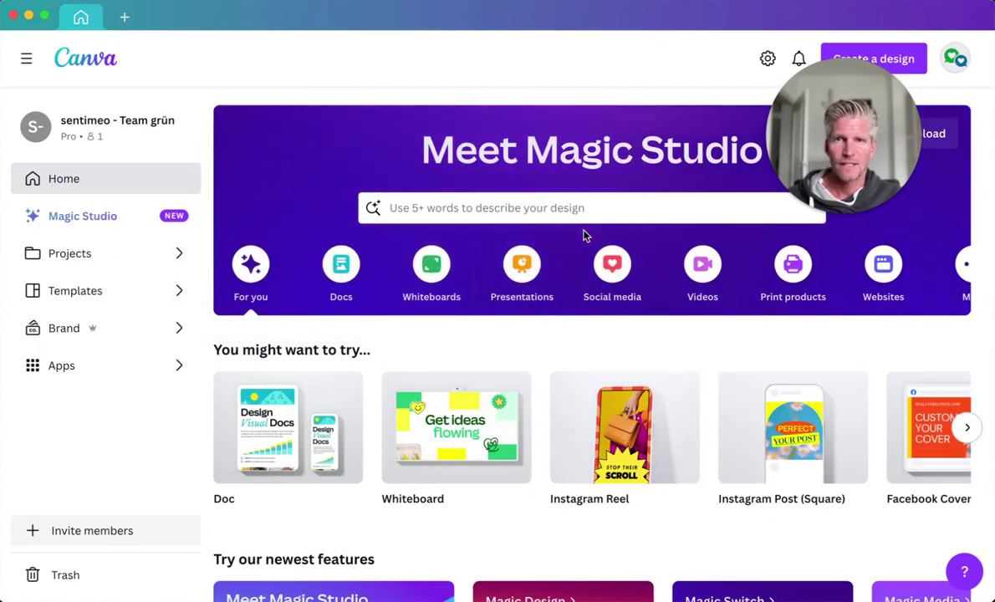
click(853, 59)
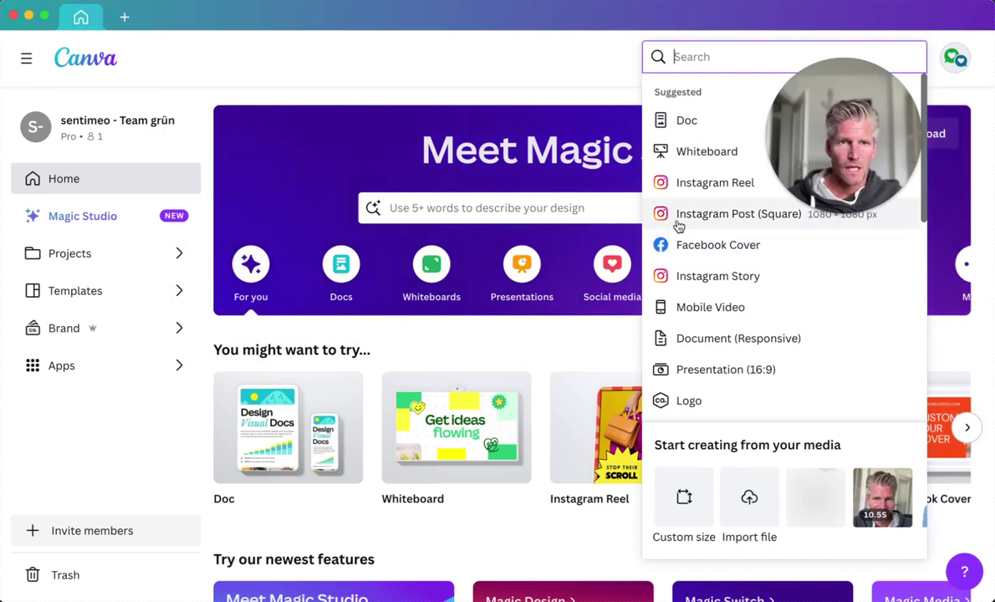
click(698, 223)
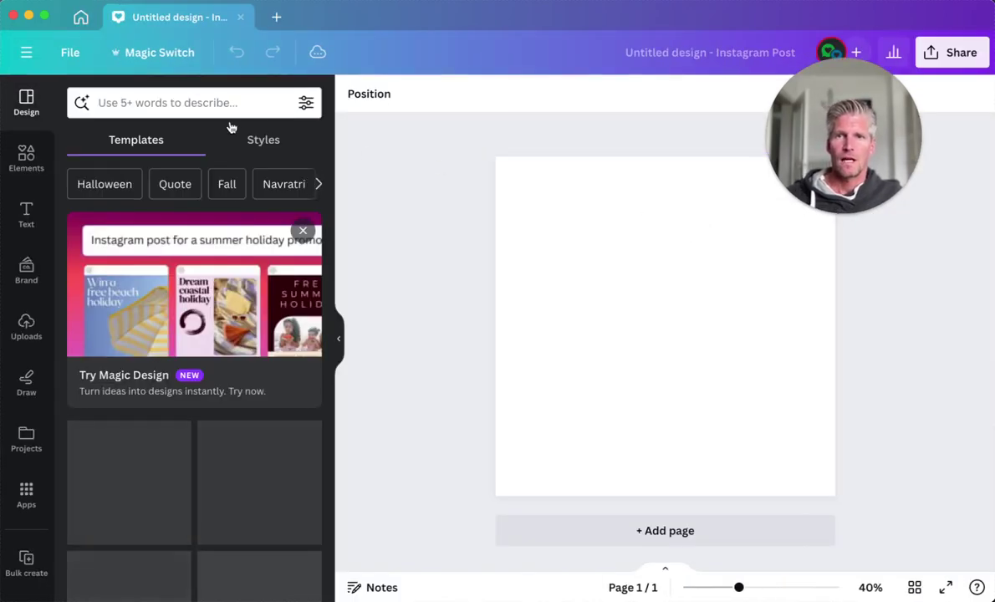
Search templates for 'quote' and apply the green Motivational Life Quote template.
click(141, 102)
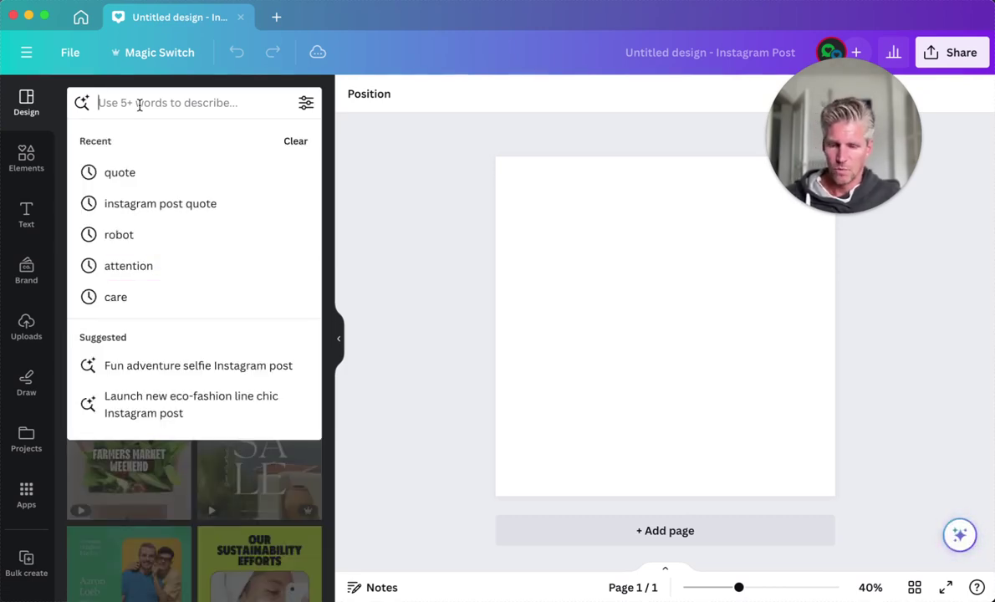
text(quote)
key(Return)
scroll(204, 395, down, 5)
scroll(245, 429, down, 1)
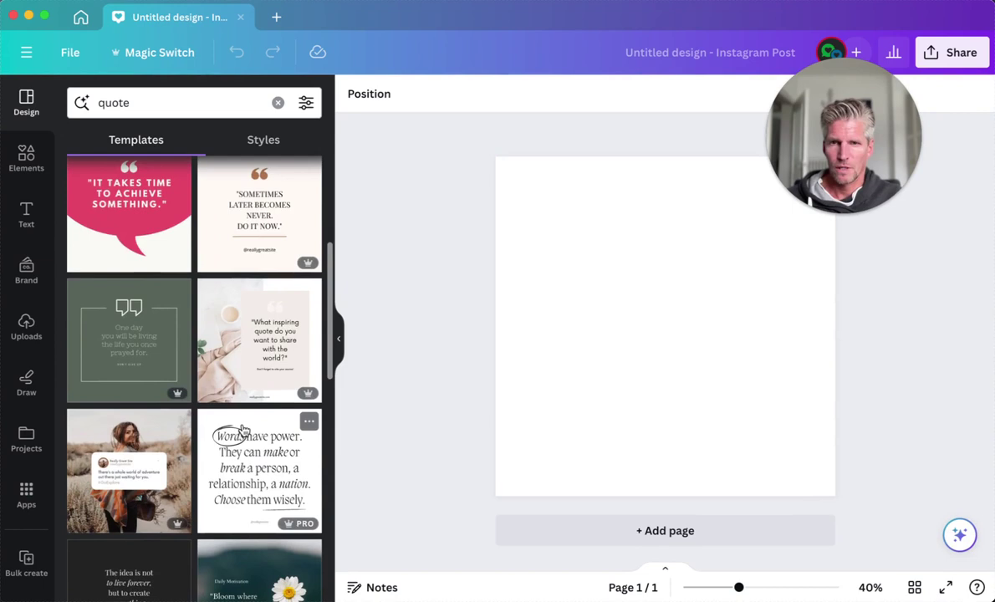
scroll(218, 410, down, 1)
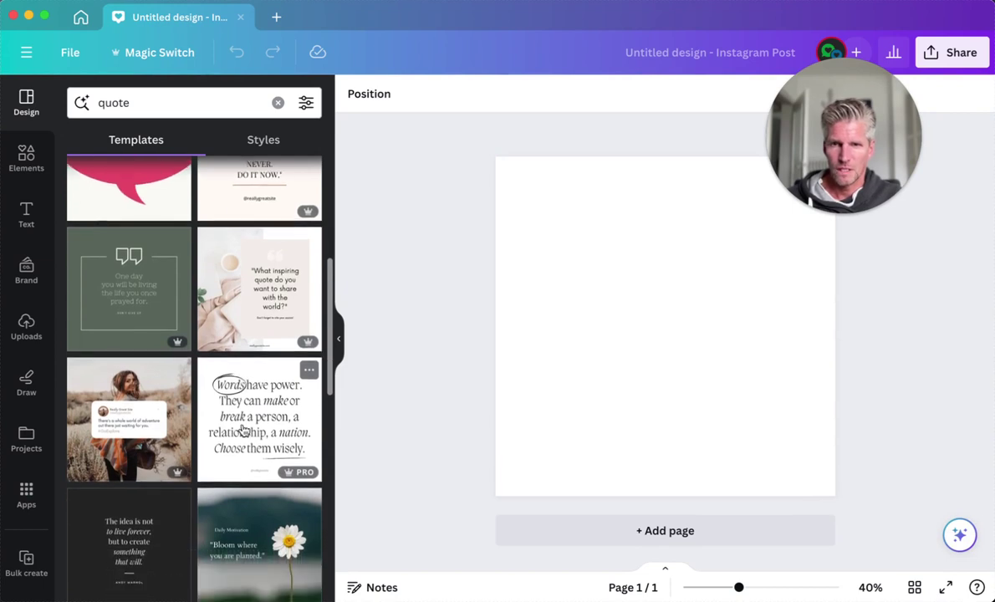
click(137, 310)
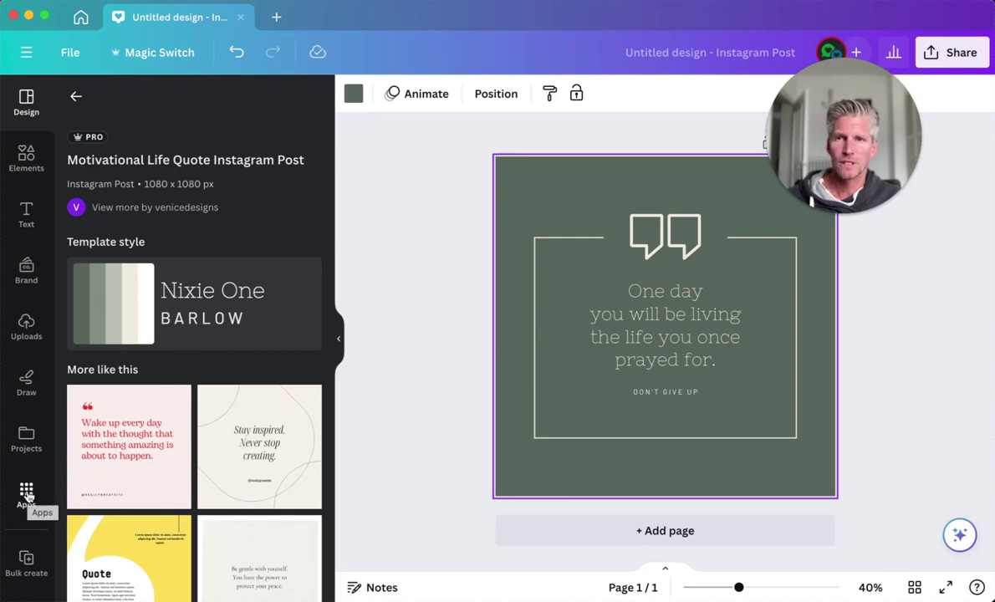
Find the Bulk create app by searching 'bulk' in Apps, and launch it.
click(26, 494)
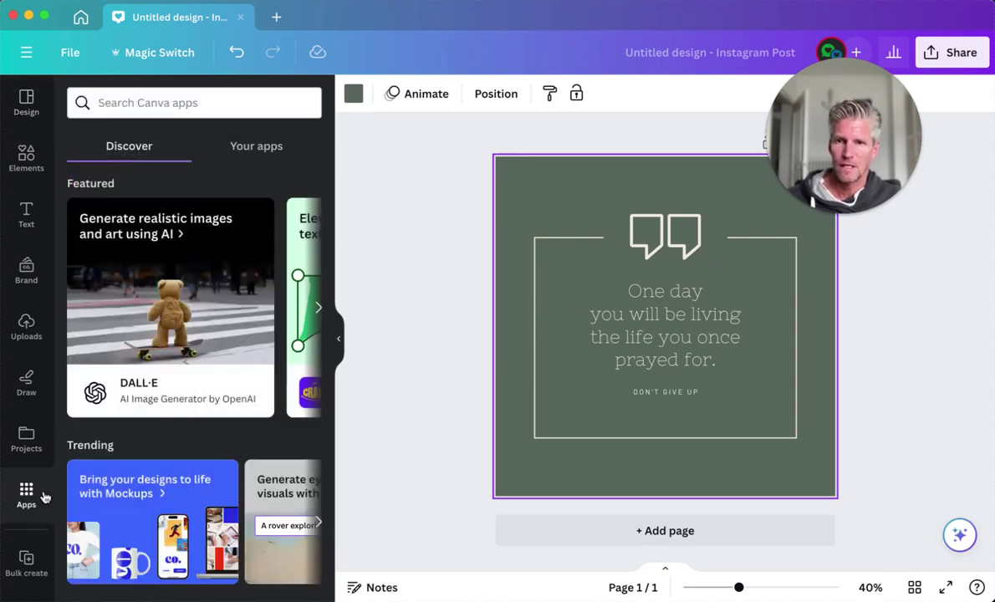
click(119, 103)
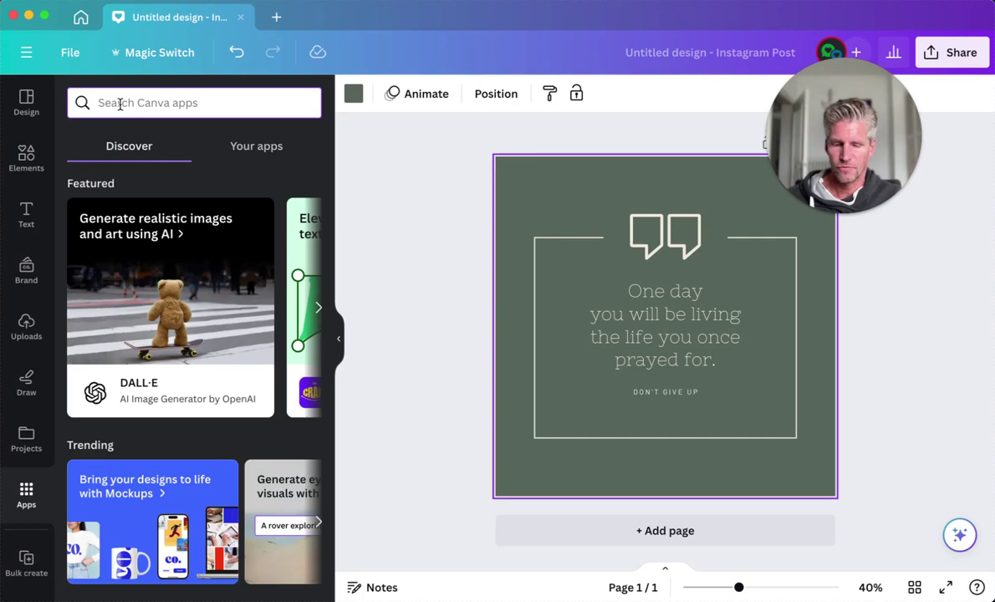
text(bulk)
key(Return)
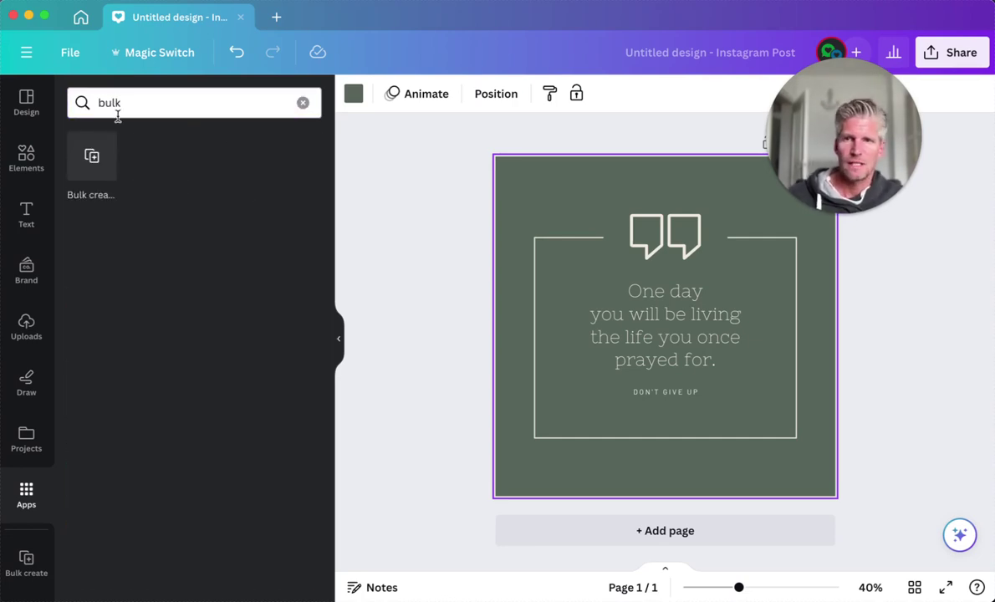
click(27, 563)
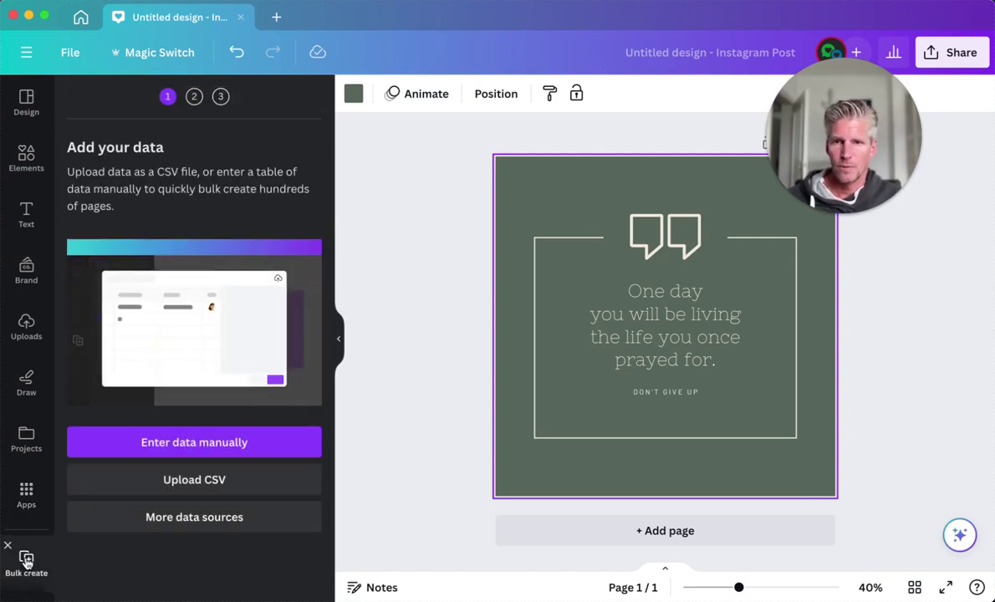
Upload 'Untitled spreadsheet - Sheet1.csv' as the bulk create data source.
click(182, 480)
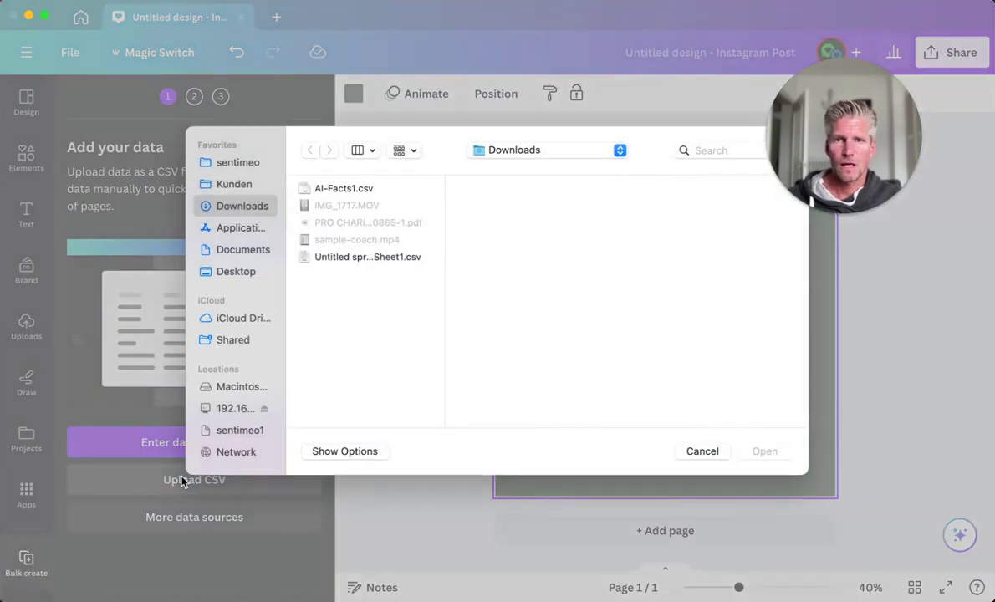
click(333, 261)
double_click(330, 262)
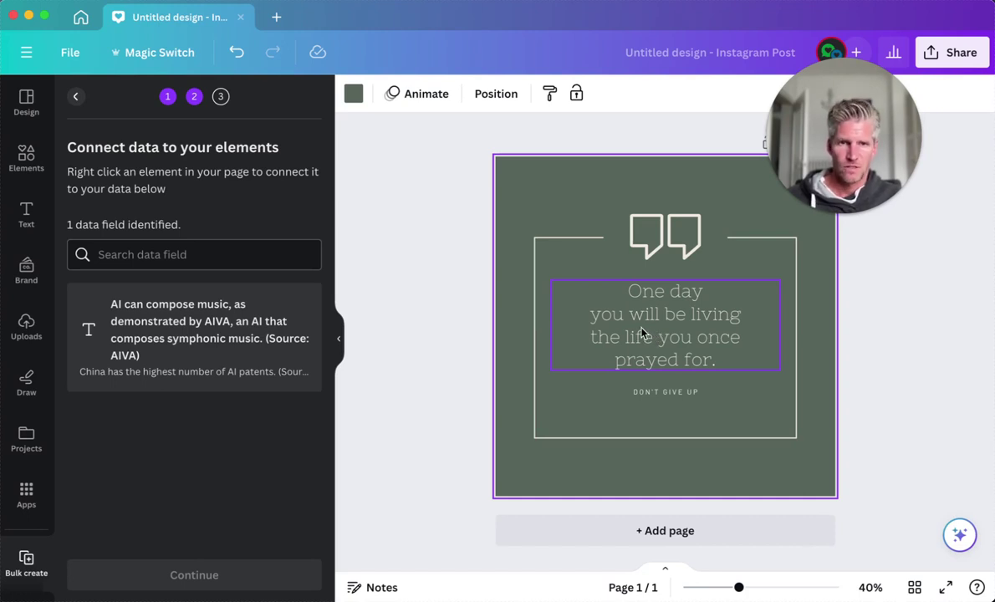
Connect the main quote text to the AI facts data field.
click(657, 323)
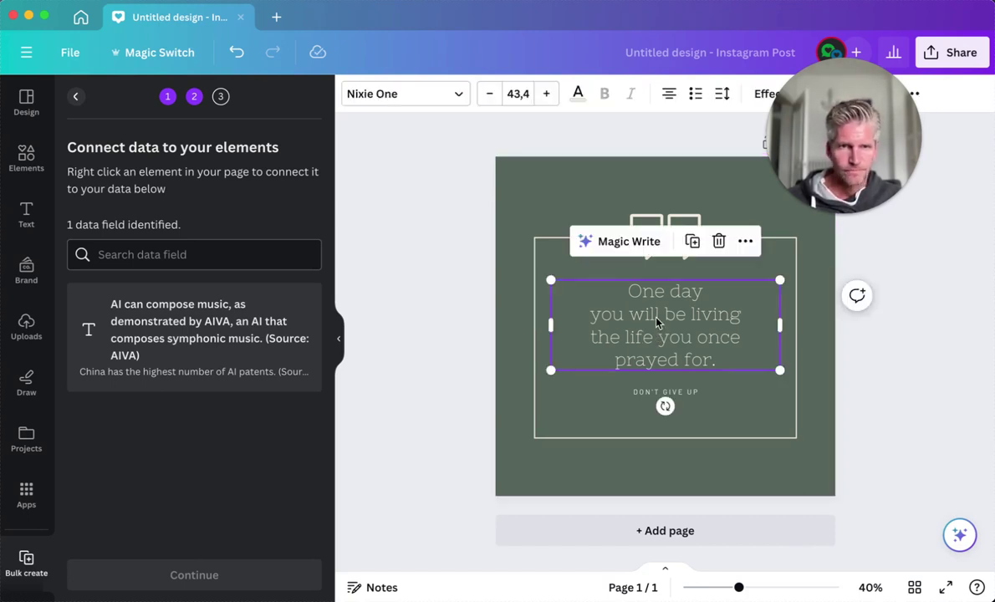
right_click(657, 319)
mouse_move(708, 322)
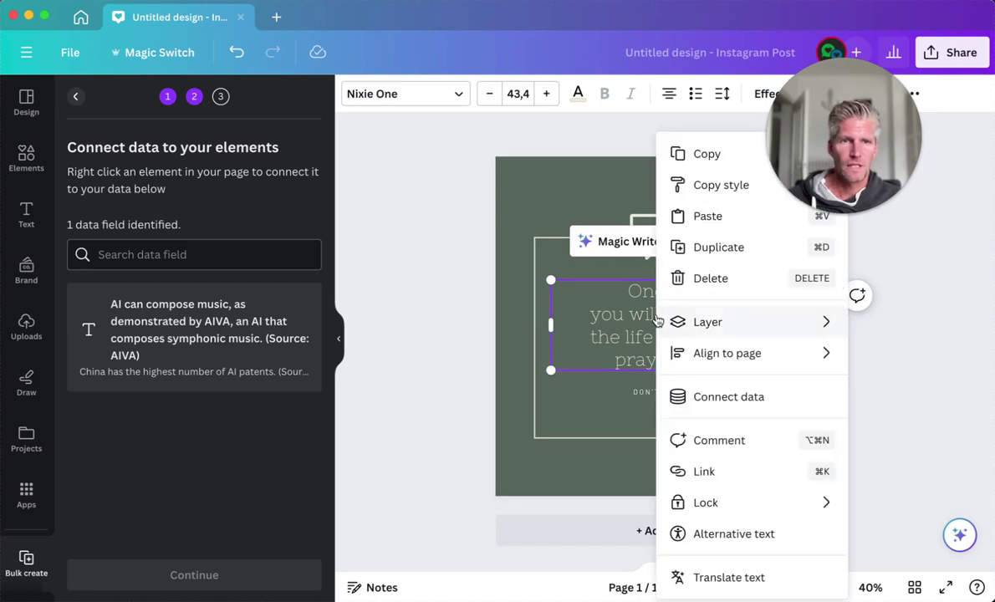
click(753, 400)
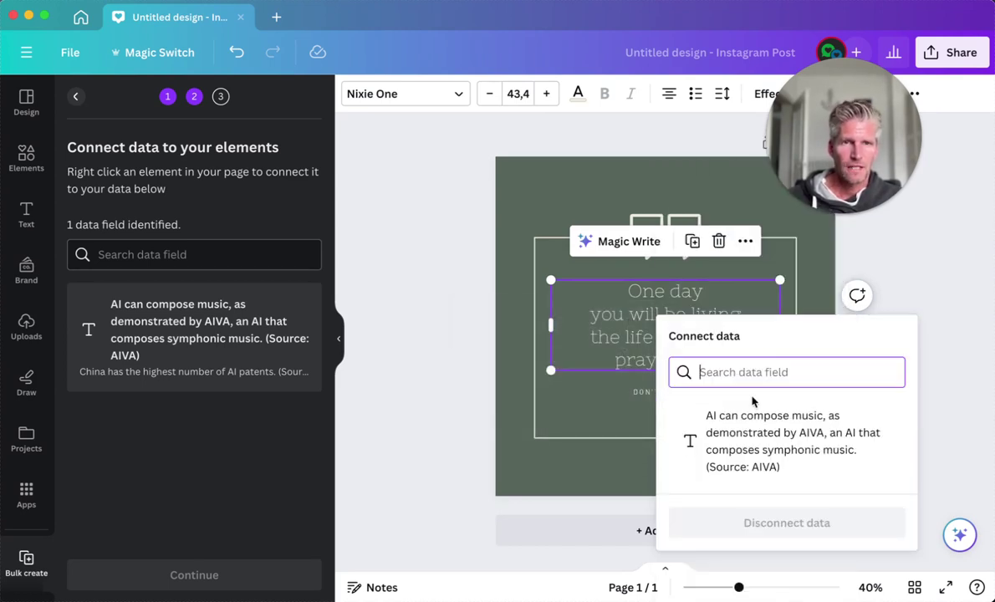
click(734, 441)
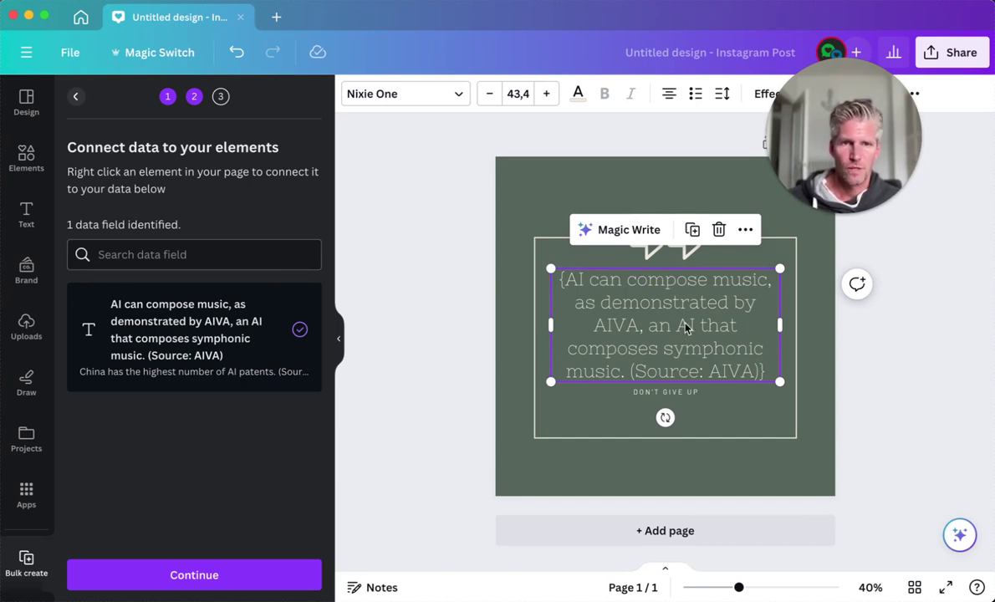
Change the DON'T GIVE UP tagline to 'FOLLOW US!'.
click(685, 393)
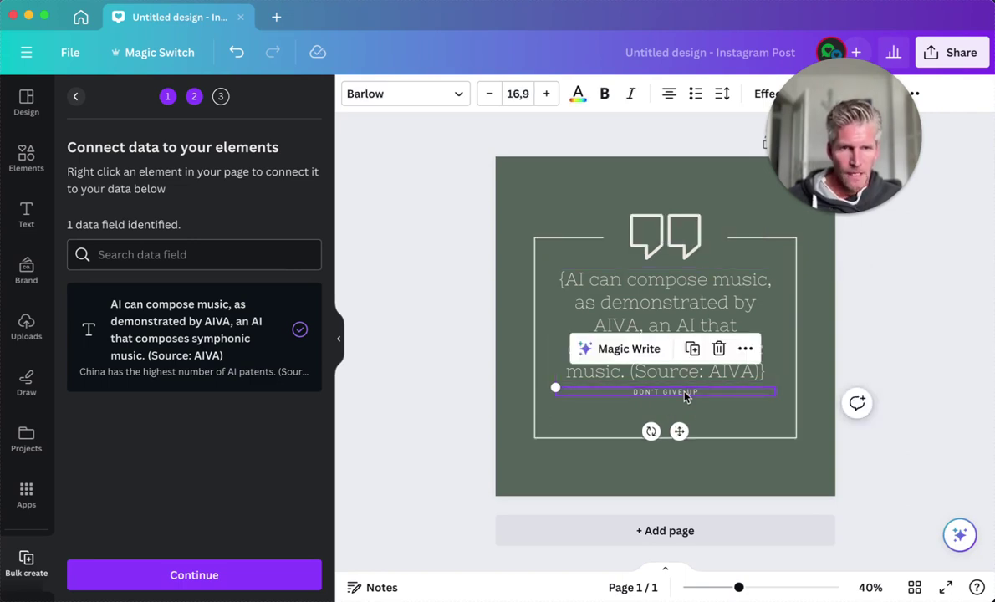
drag(685, 396, 681, 412)
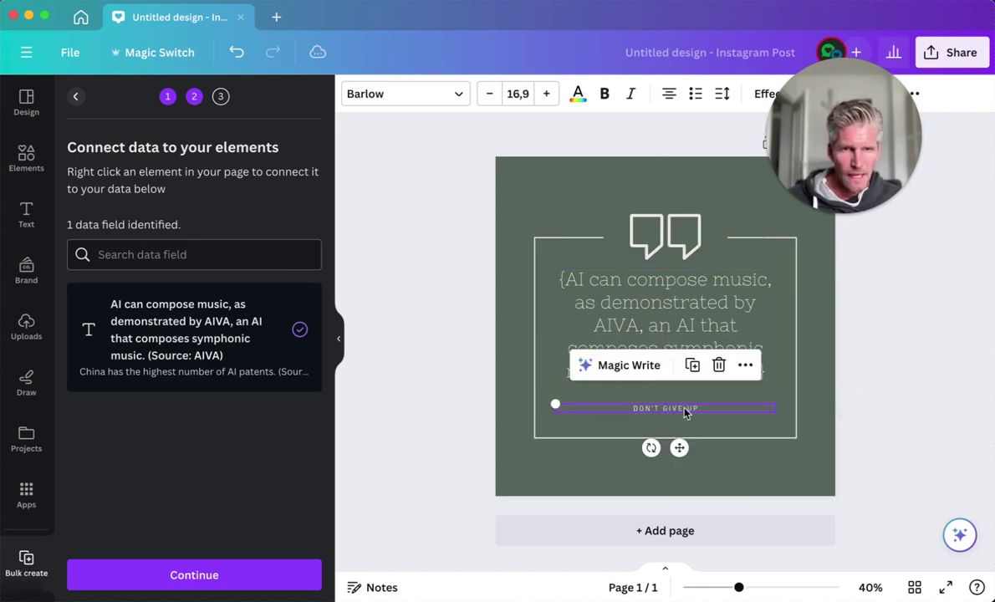
double_click(682, 410)
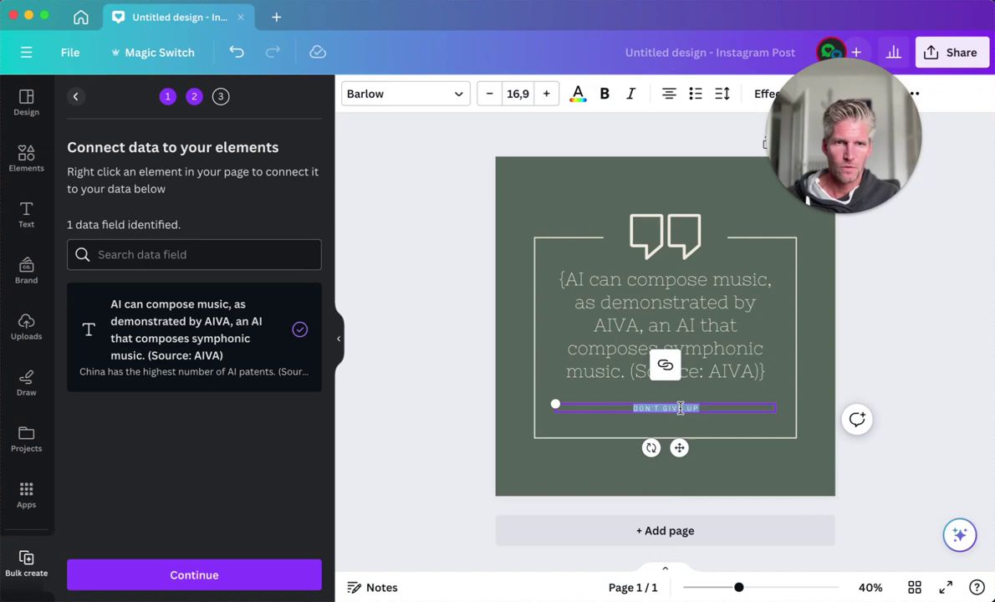
text(FLO)
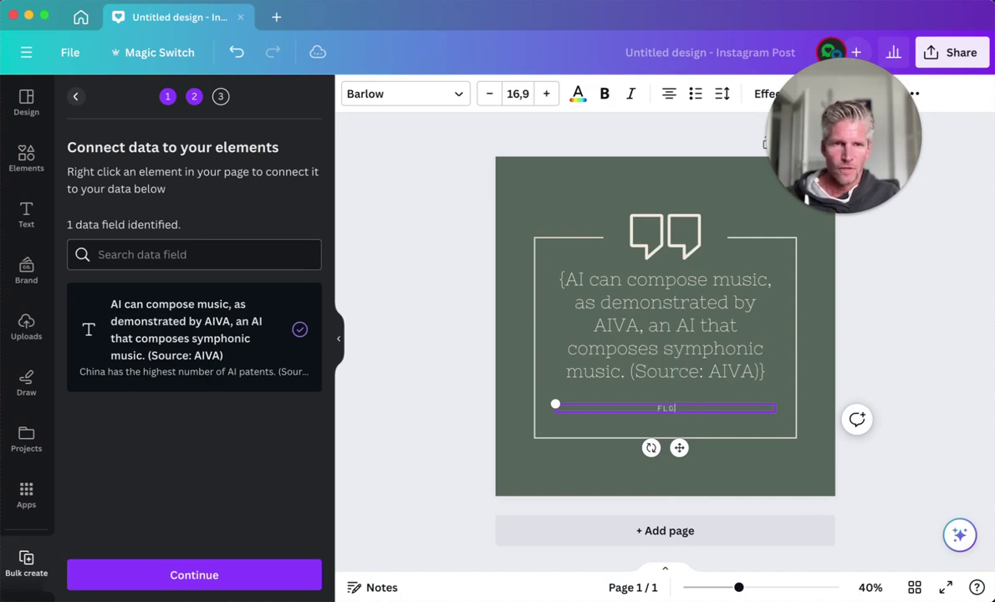
key(BackSpace)
key(BackSpace)
text(OLLOW )
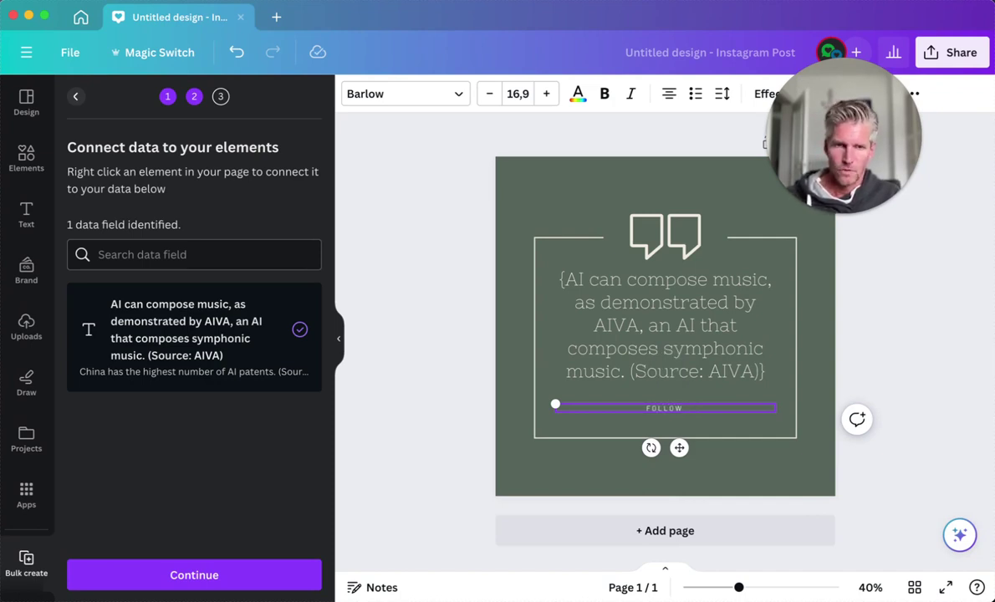
text(US)
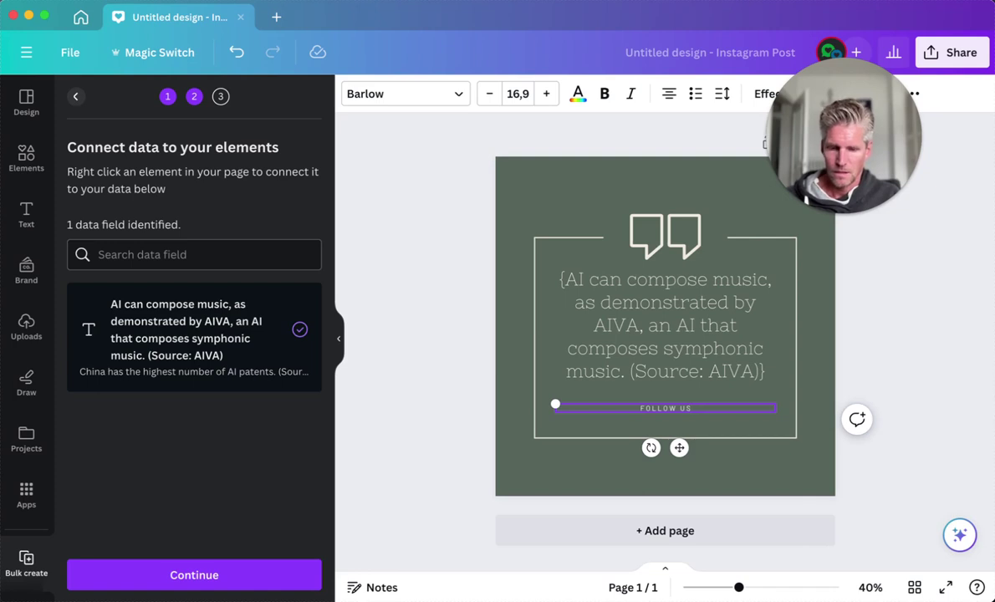
text(!)
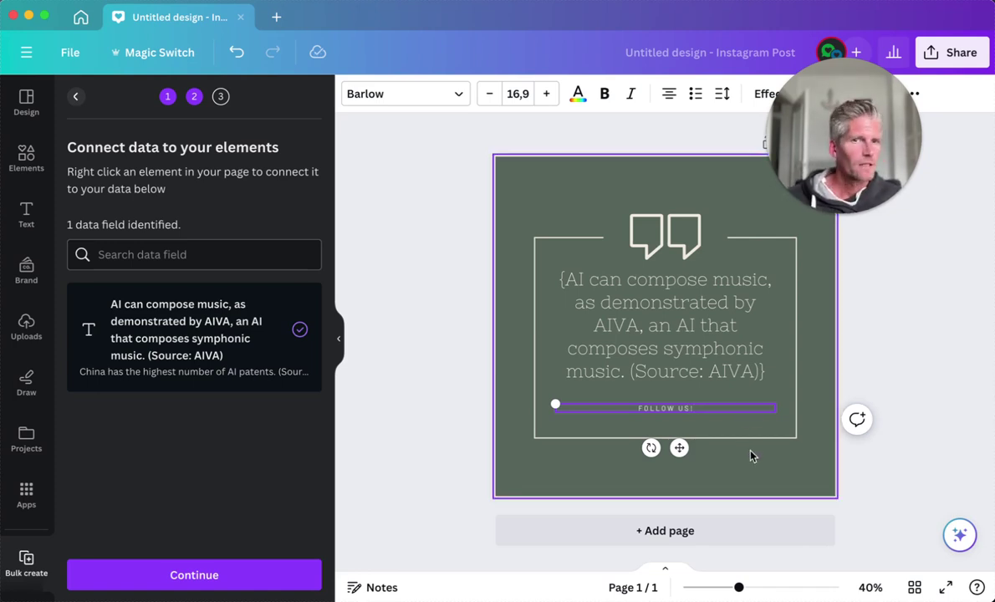
click(750, 455)
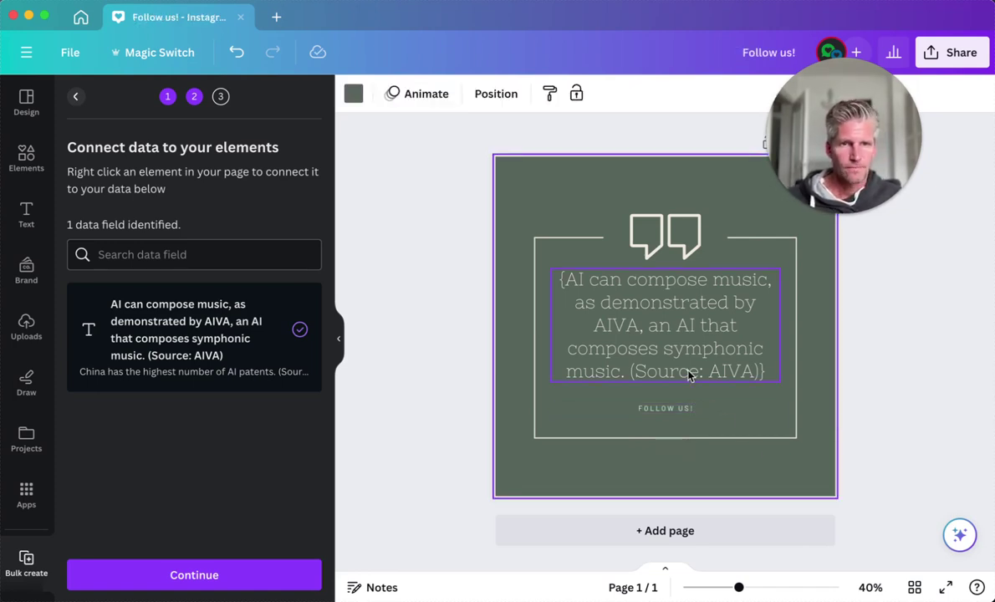
Shift the FOLLOW US! line and the quote text box slightly lower.
drag(680, 408, 679, 420)
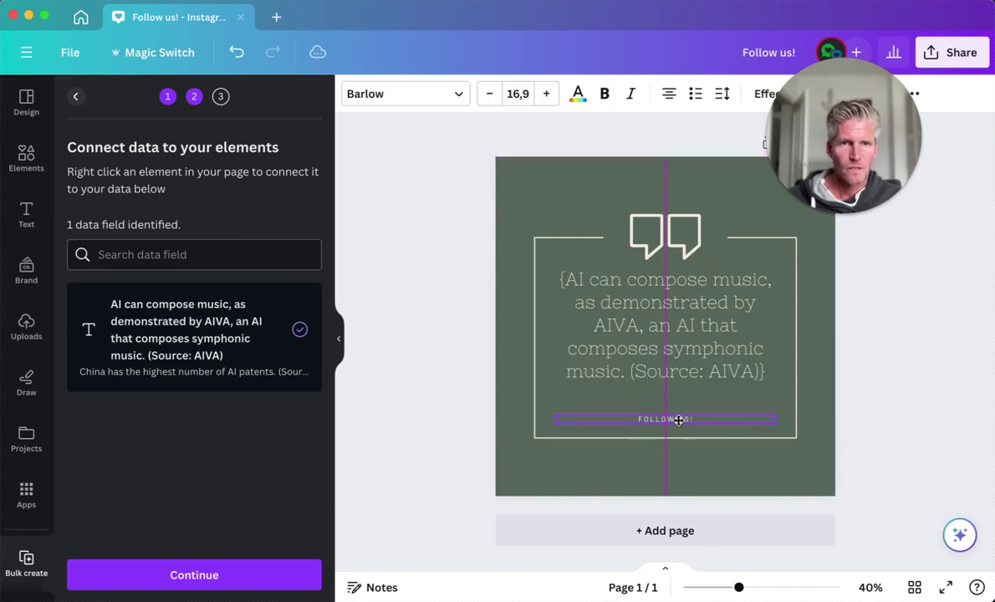
click(669, 308)
drag(669, 308, 668, 333)
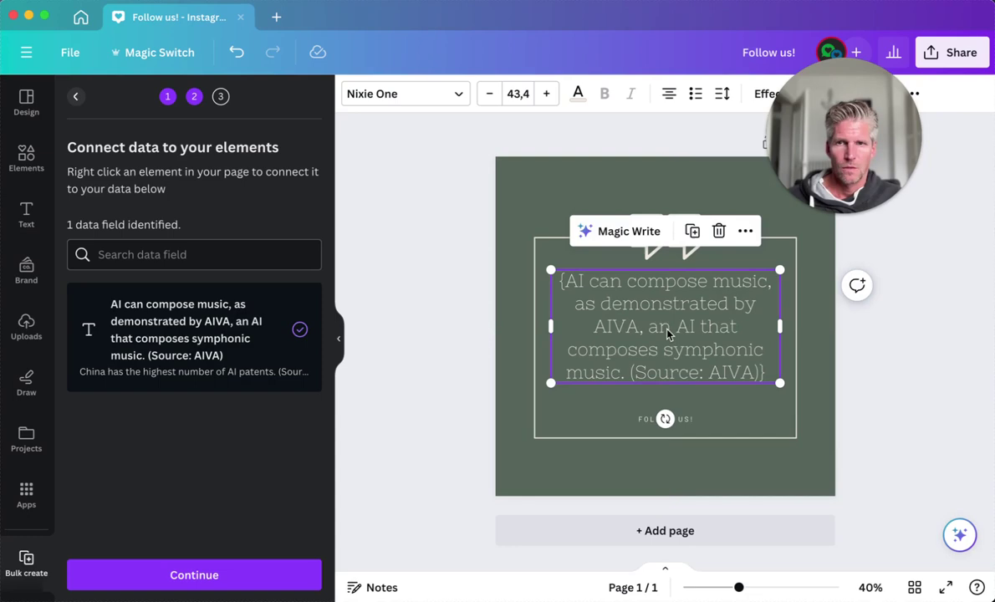
Review the 29 checked facts in Apply data and generate 29 pages.
click(192, 577)
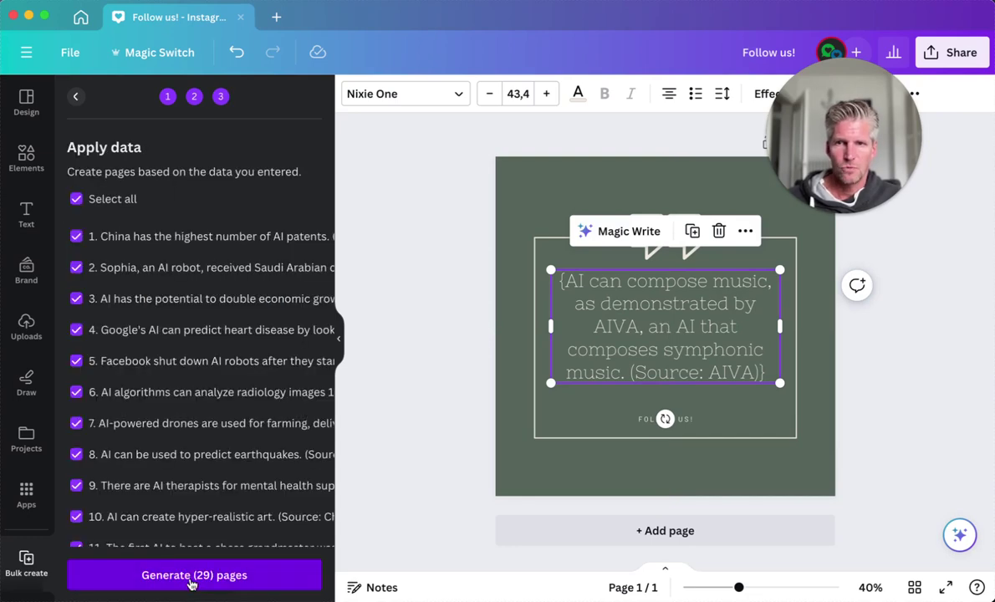
scroll(196, 418, down, 3)
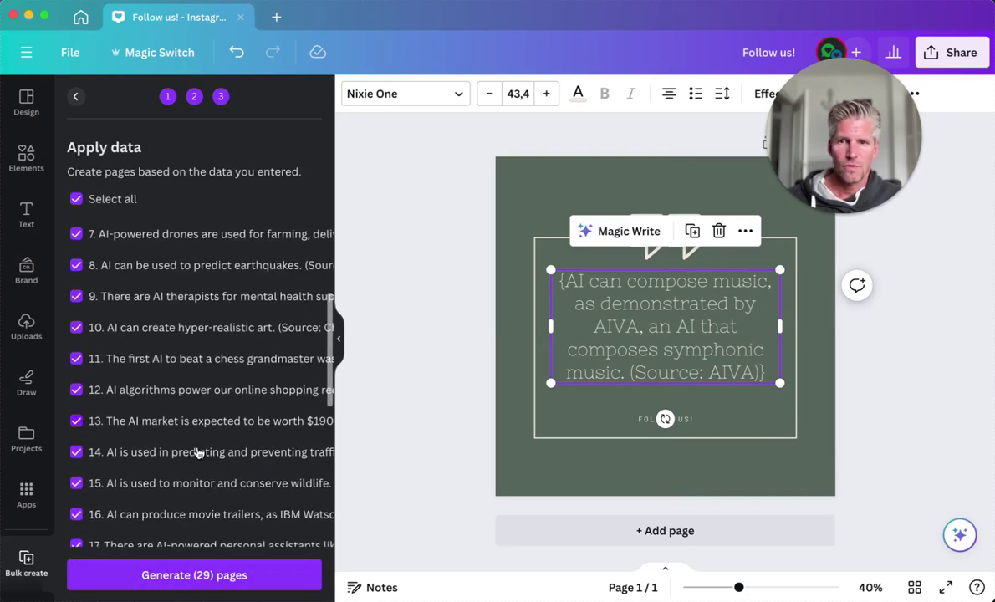
scroll(200, 452, down, 2)
scroll(209, 485, down, 4)
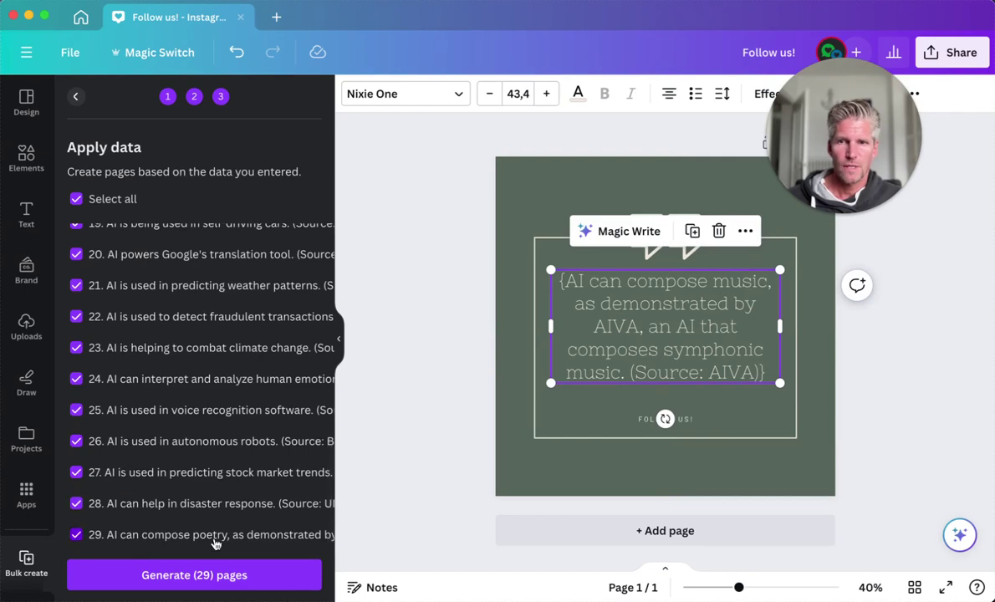
scroll(224, 416, up, 10)
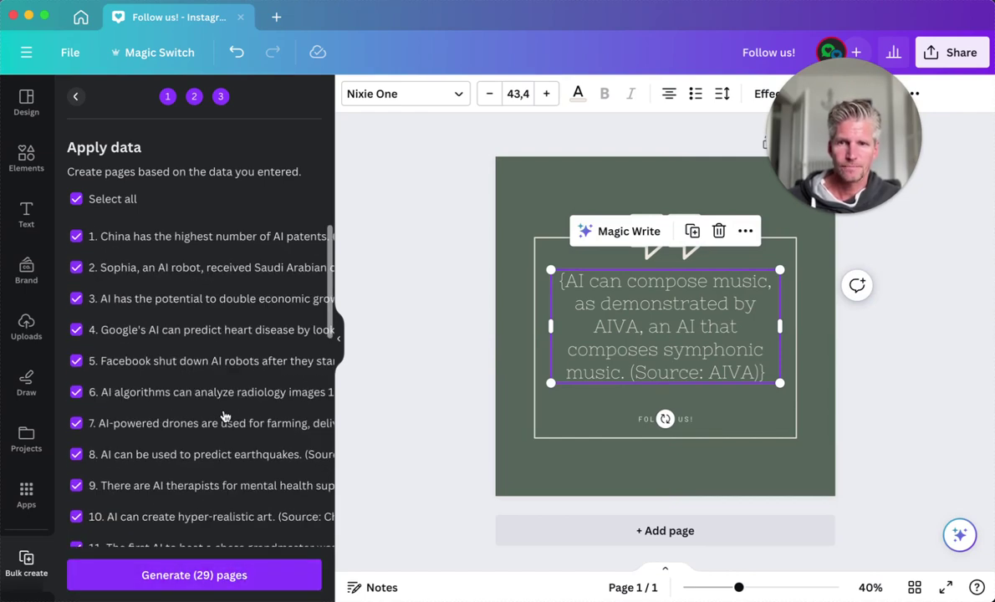
click(227, 575)
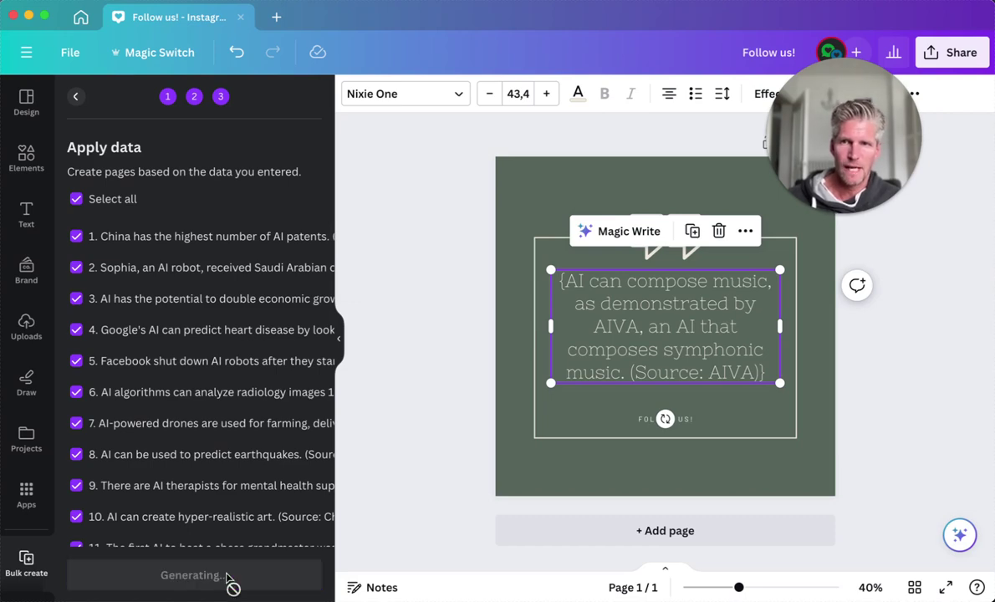
mouse_move(665, 326)
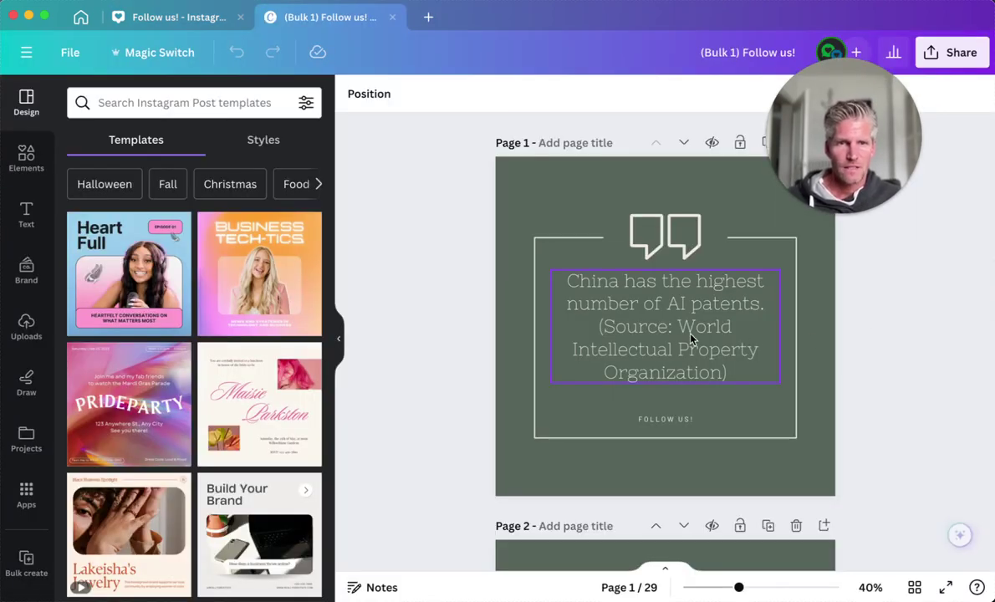
Nudge page 2's quote text slightly downward.
scroll(826, 382, down, 2)
scroll(826, 382, down, 3)
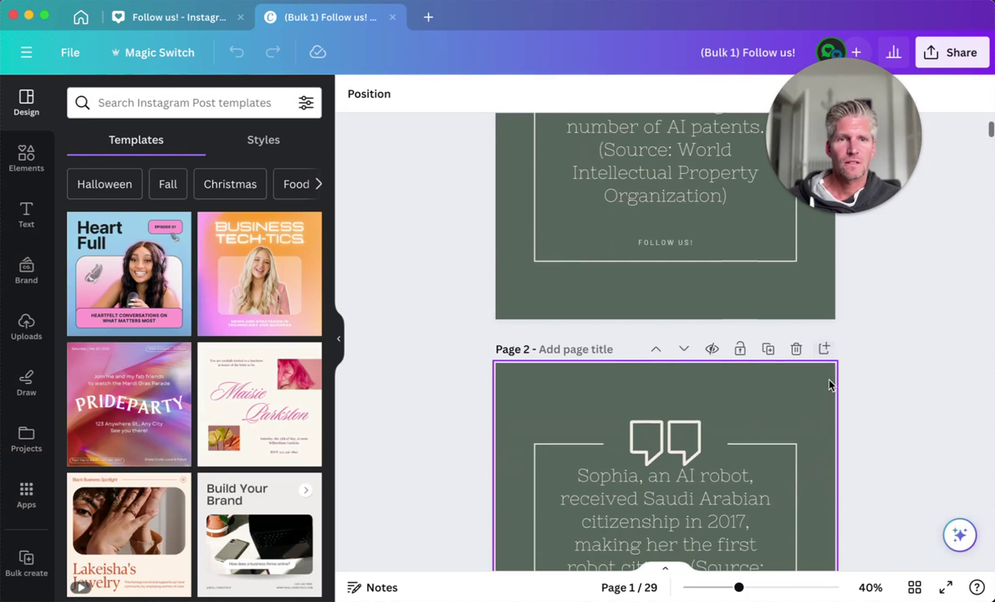
scroll(828, 383, down, 2)
scroll(830, 385, down, 1)
click(685, 422)
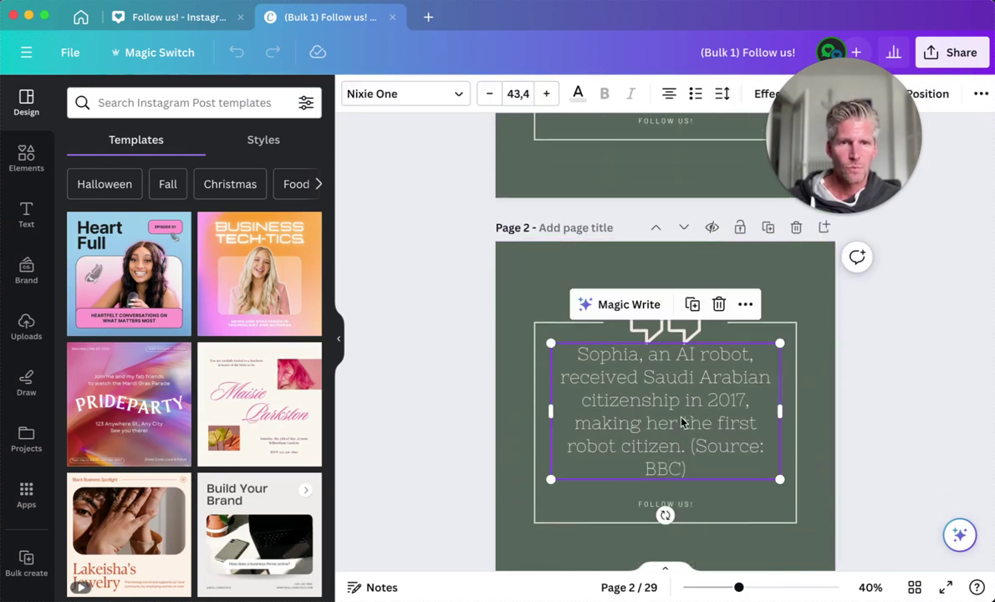
drag(684, 422, 682, 427)
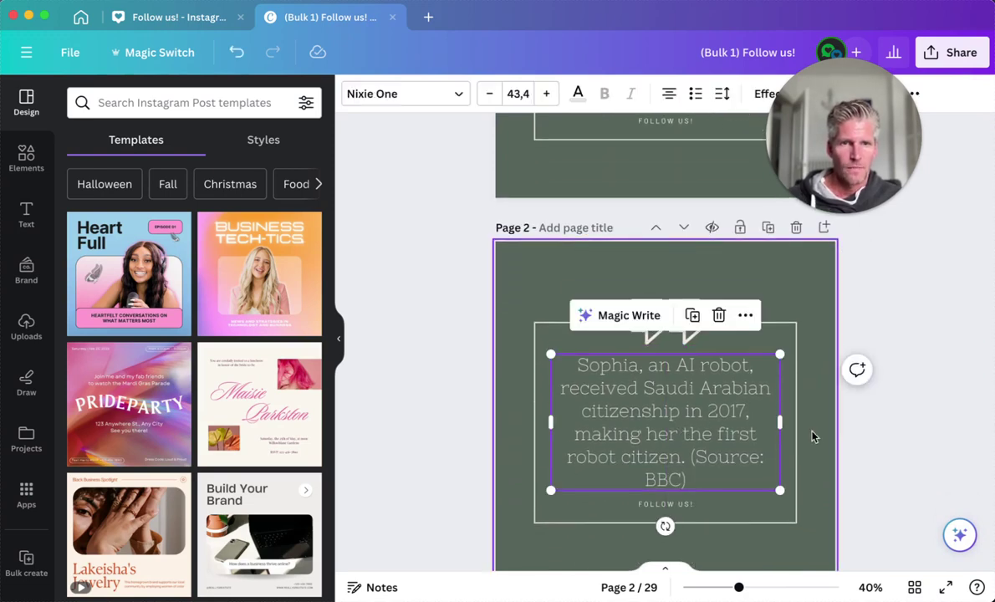
Show the brand kit's logos, colour palette and fonts beside page 3.
scroll(826, 434, down, 4)
scroll(825, 437, down, 4)
scroll(826, 436, down, 3)
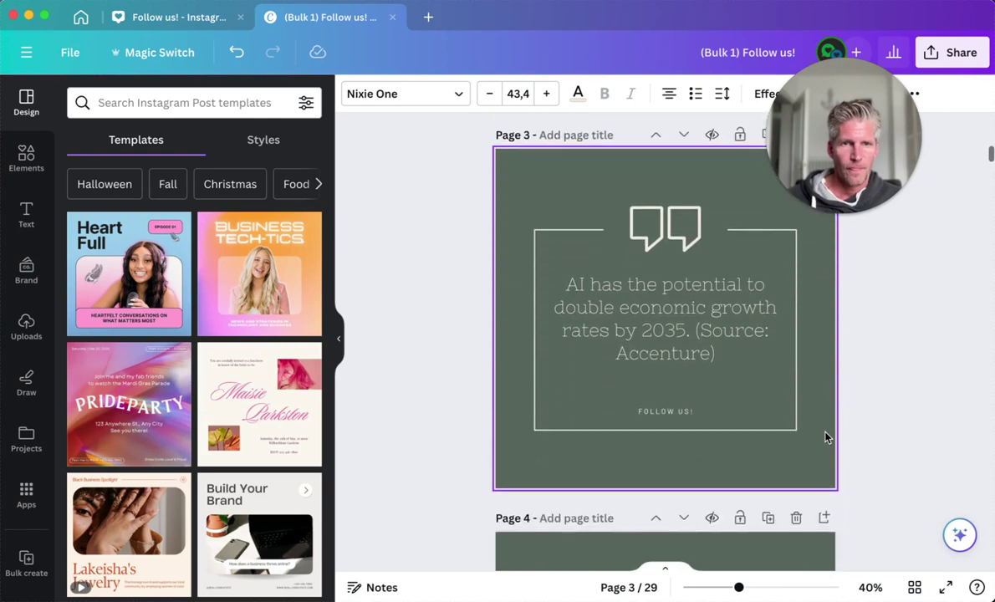
click(26, 269)
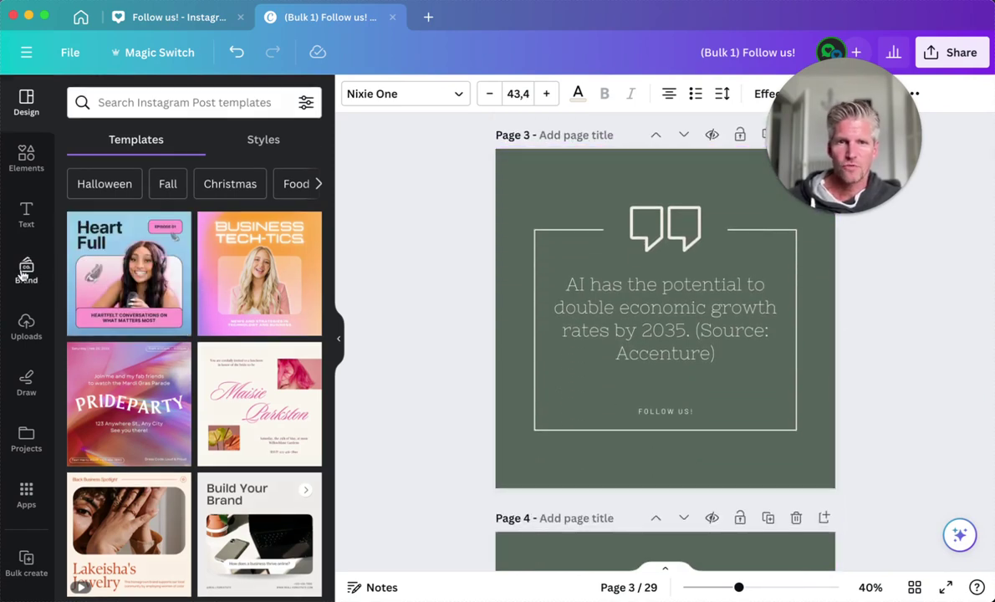
mouse_move(194, 464)
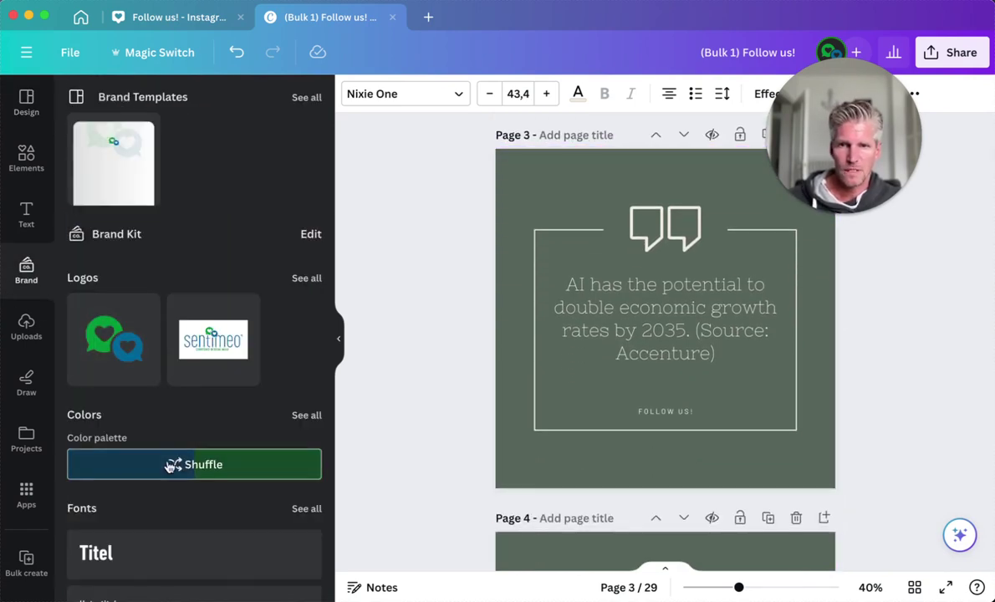
Shuffle page 3's brand palette twice for a green background with blue quote marks and frame.
click(163, 466)
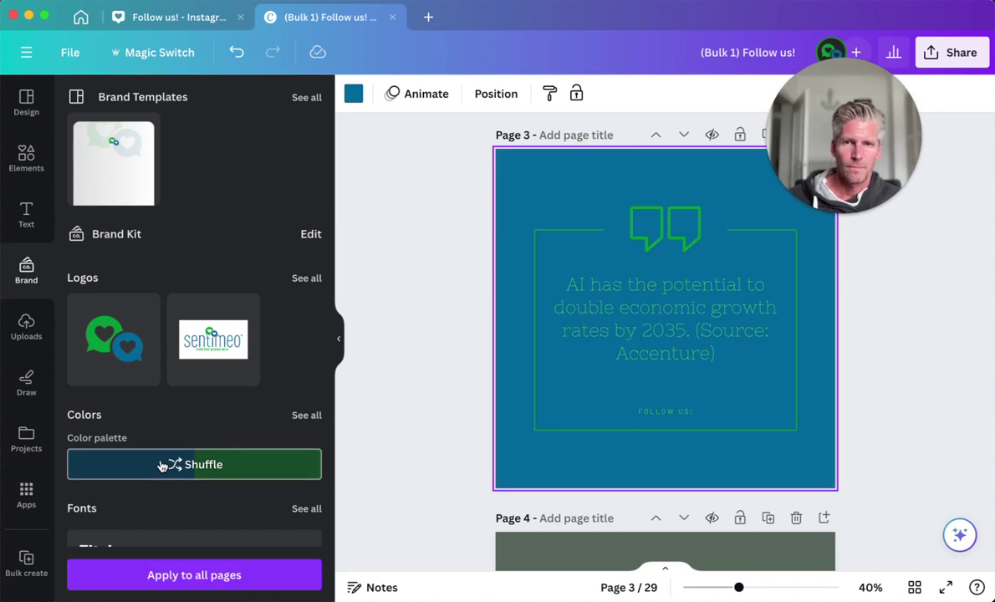
scroll(629, 369, down, 2)
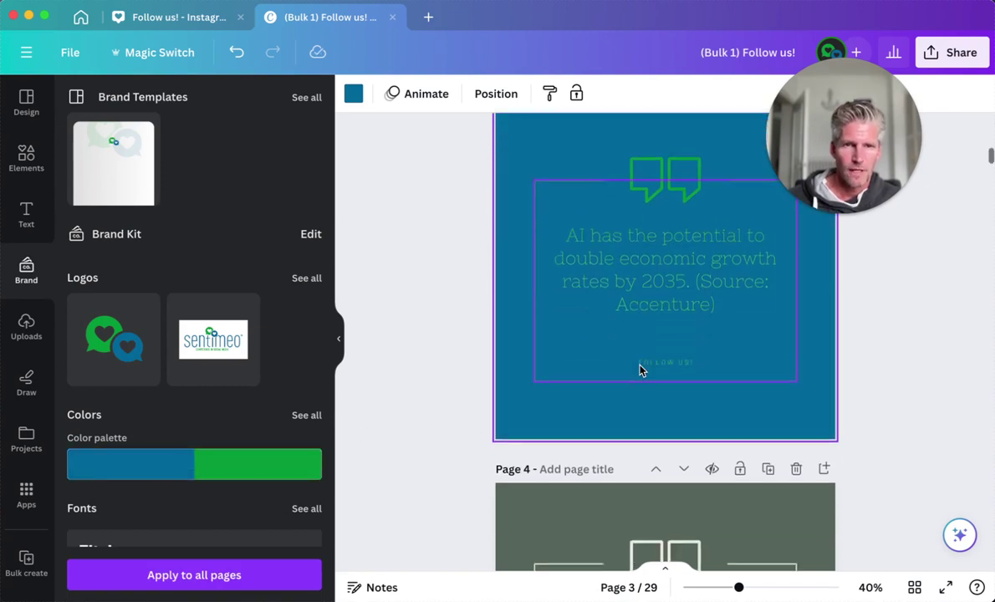
click(287, 467)
scroll(740, 437, down, 1)
Scroll down through the remaining generated quote pages.
scroll(739, 437, down, 3)
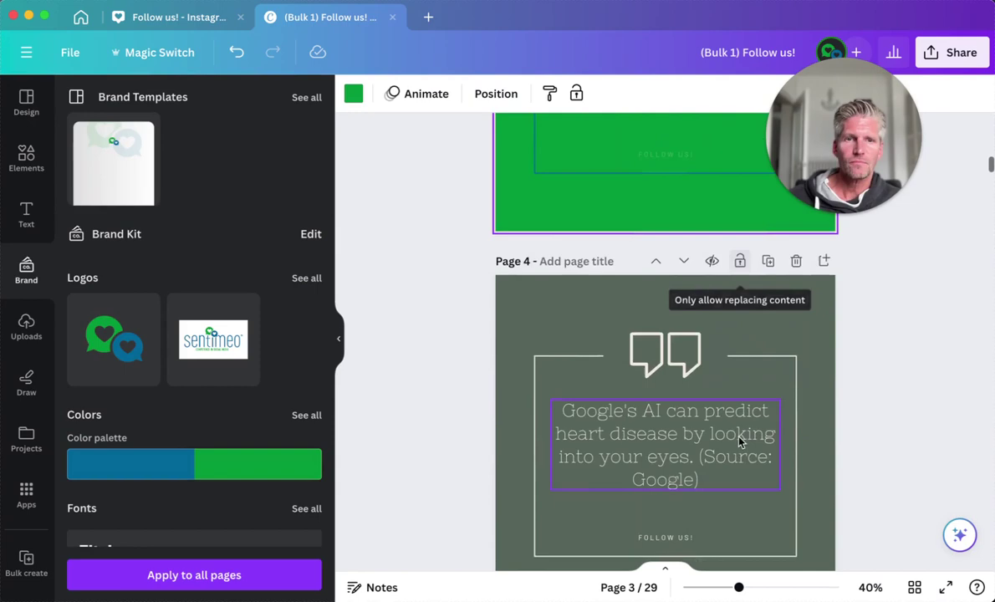
scroll(739, 437, down, 2)
scroll(740, 442, down, 2)
scroll(739, 442, down, 10)
scroll(739, 441, down, 2)
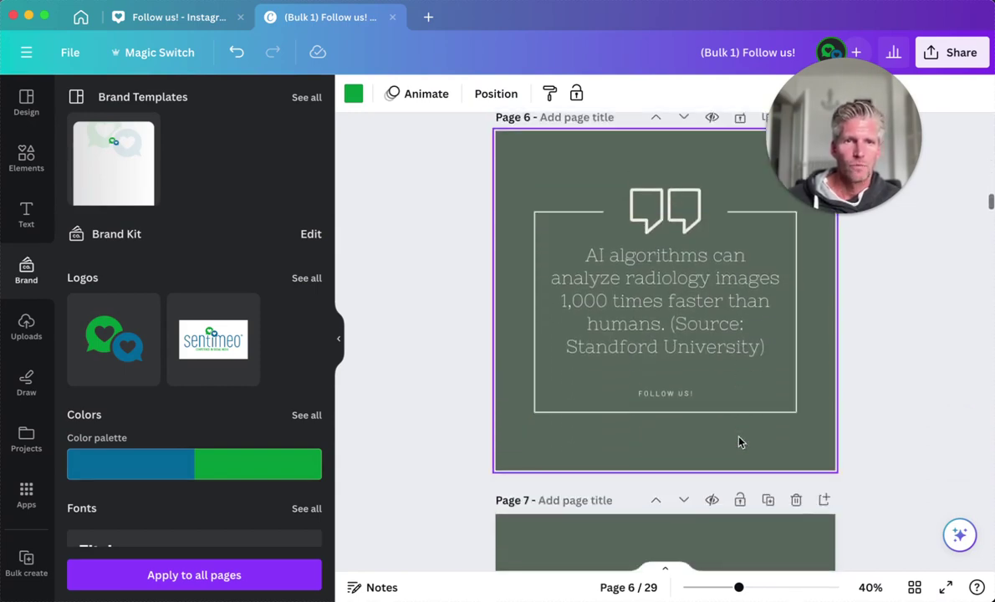
scroll(739, 443, down, 2)
scroll(737, 450, down, 2)
scroll(739, 452, down, 1)
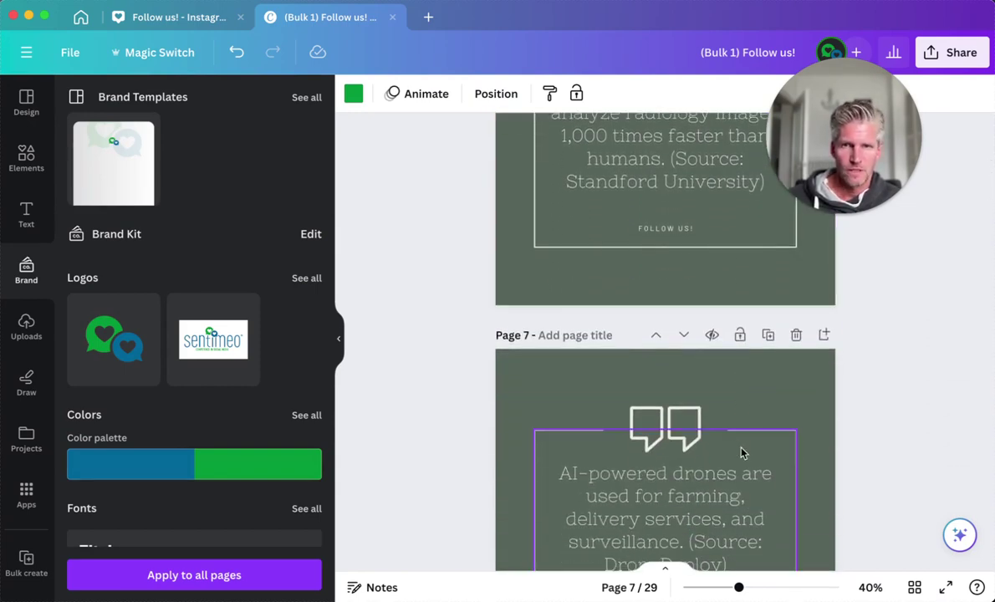